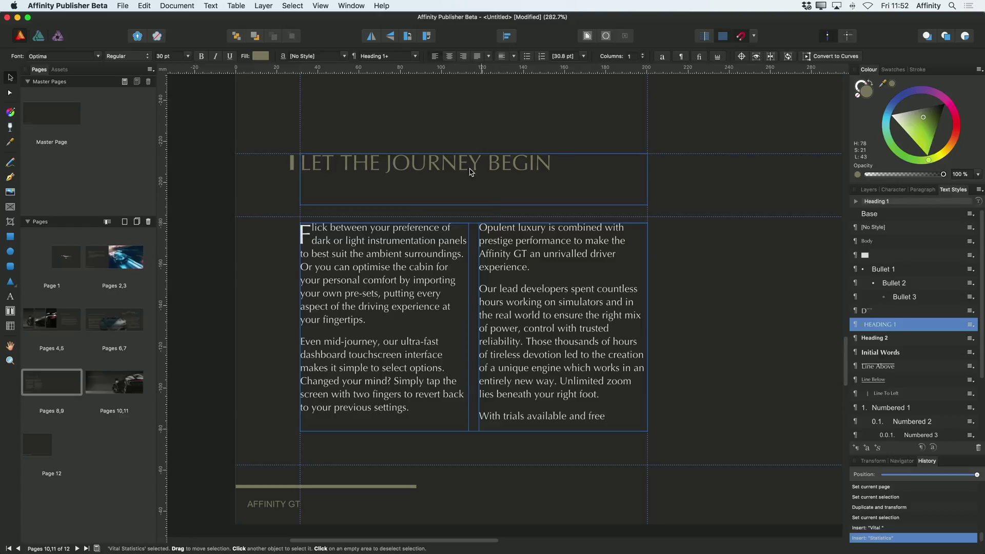
# Draw a table of 4 columns and 2 rows, about 135 mm by 13.5 mm, below the VITAL STATISTICS heading
pyautogui.scroll(-5, 475, 222)
pyautogui.scroll(-5, 649, 299)
pyautogui.press('space')
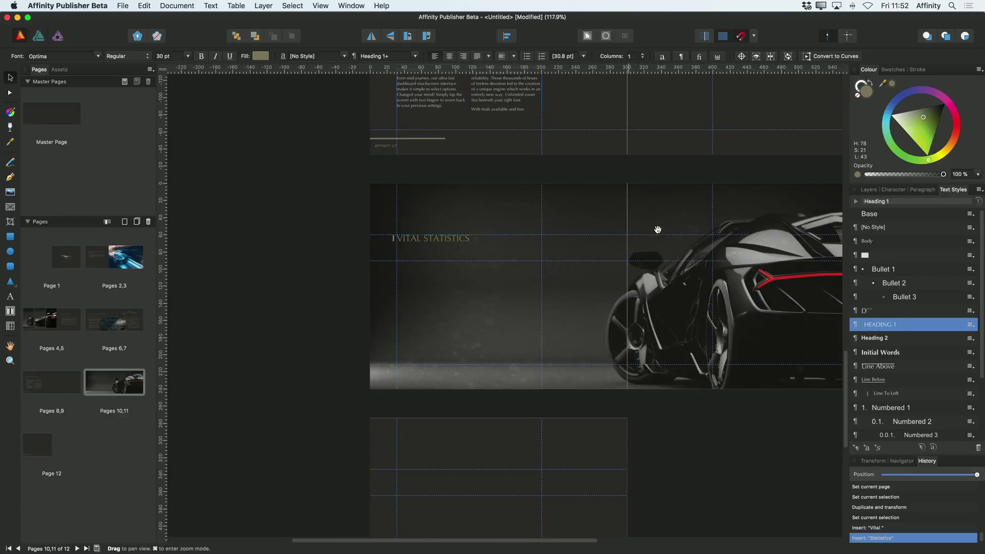
pyautogui.hscroll(5, 657, 229)
pyautogui.press('Escape')
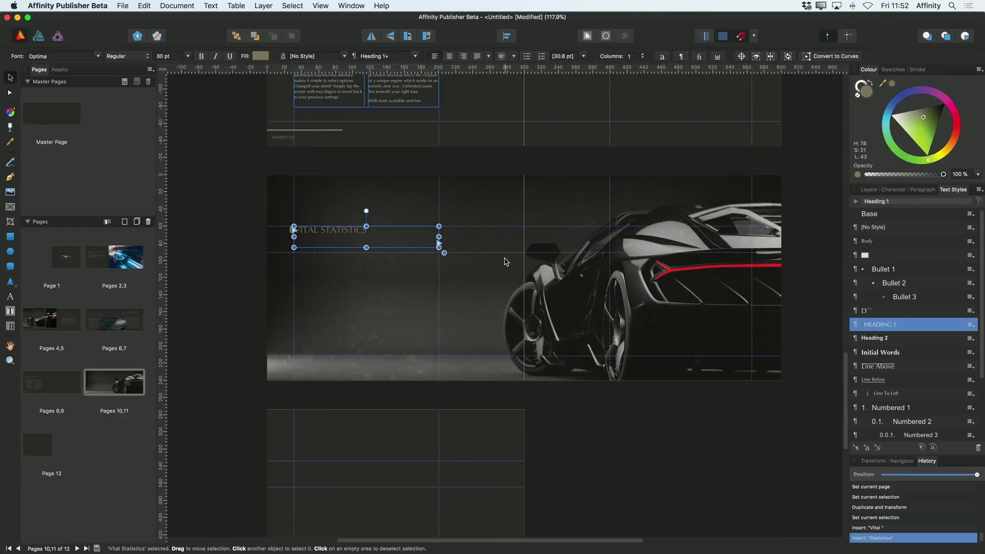
pyautogui.scroll(3, 506, 261)
pyautogui.moveTo(343, 281); pyautogui.dragTo(515, 289)
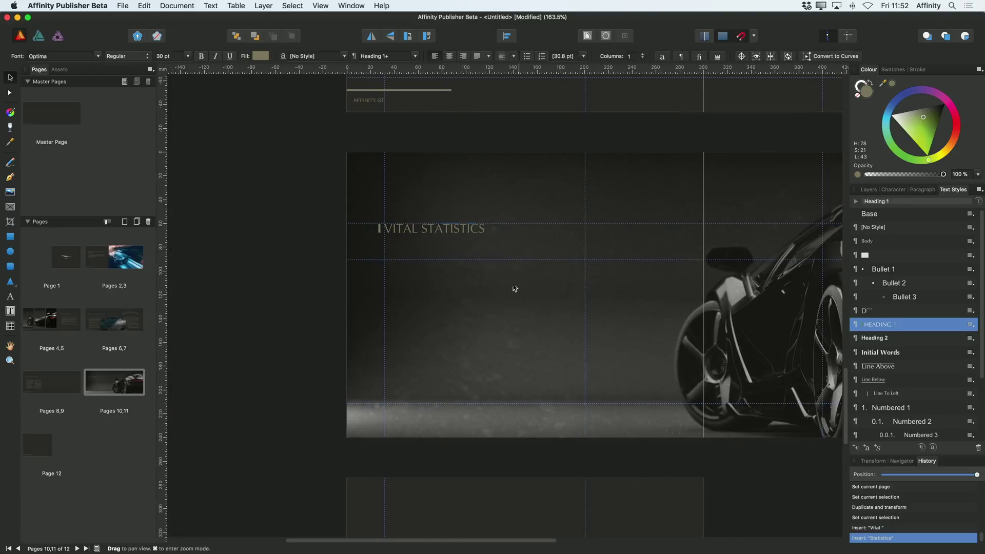
pyautogui.scroll(1, 460, 303)
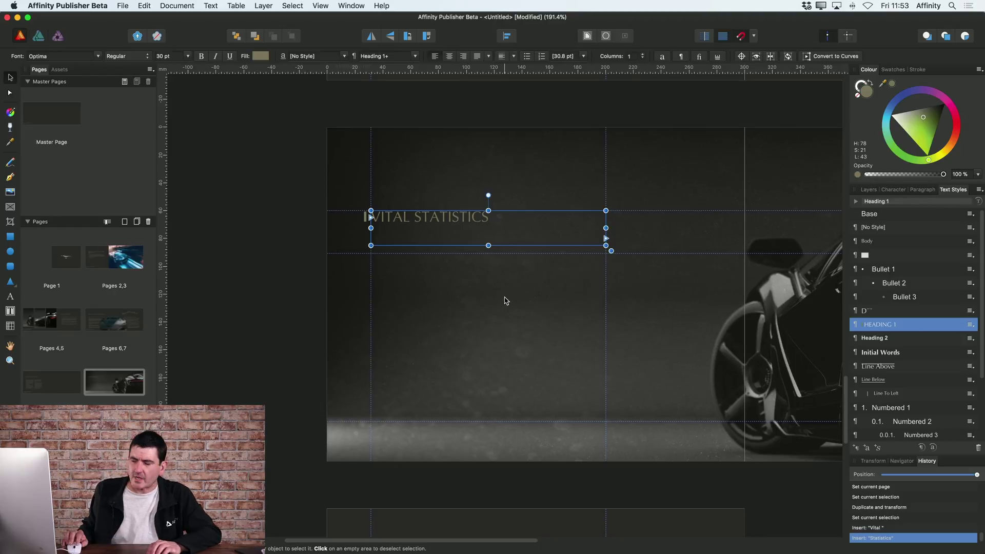
pyautogui.click(11, 327)
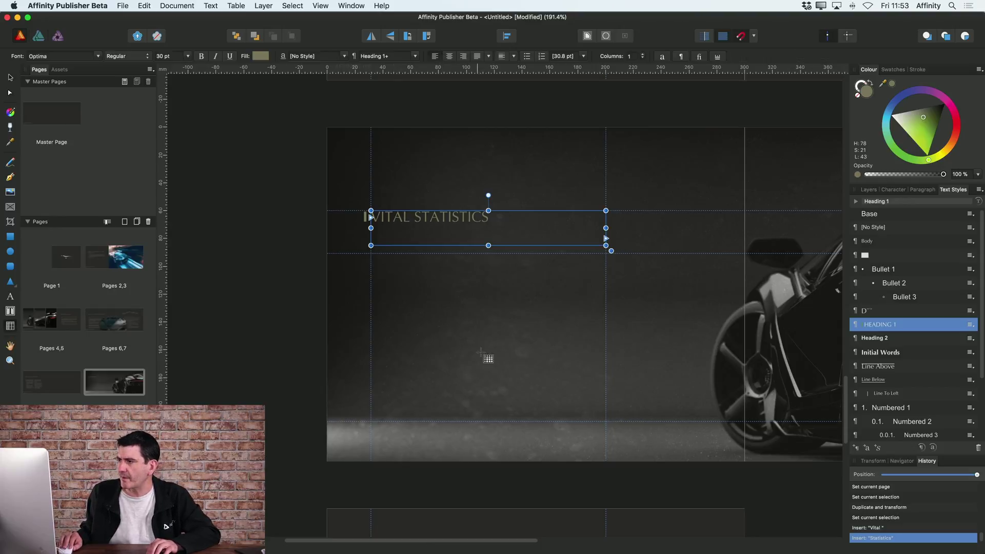
pyautogui.scroll(3, 521, 296)
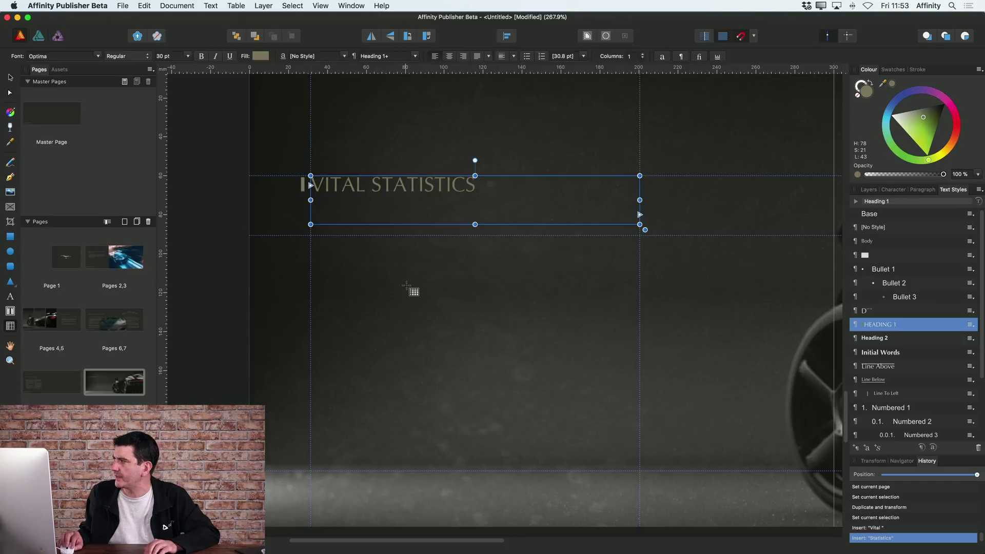
pyautogui.moveTo(408, 285); pyautogui.dragTo(670, 311)
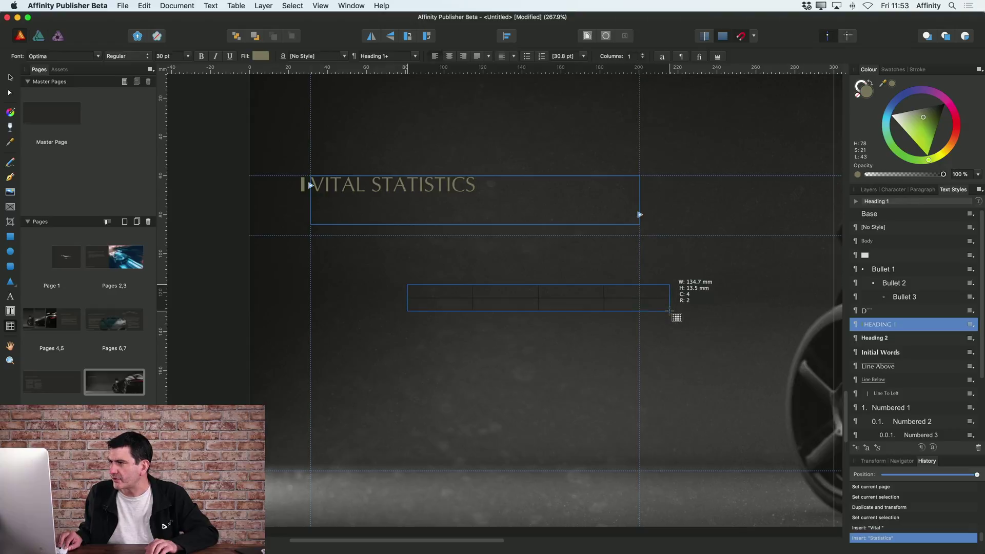
pyautogui.moveTo(670, 311); pyautogui.dragTo(669, 311)
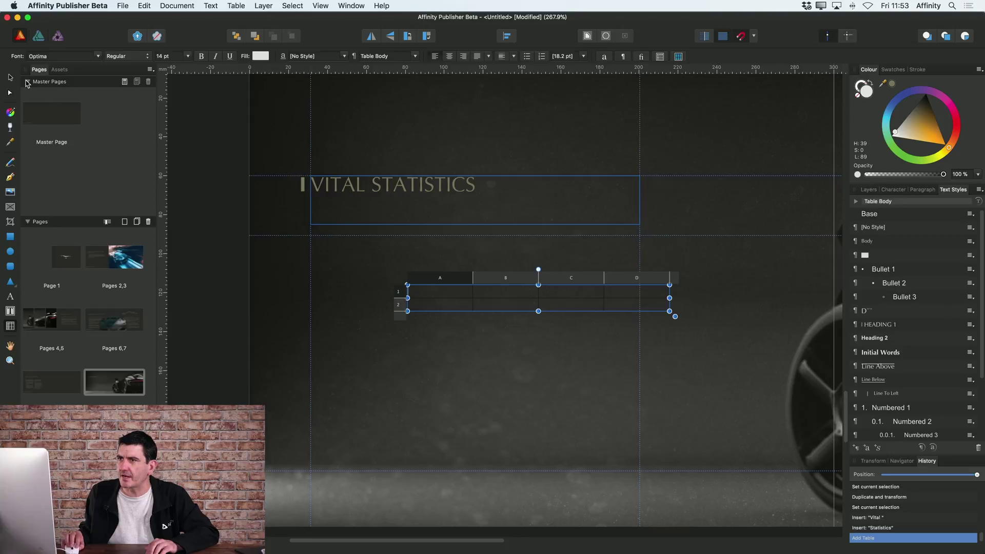
# Move the table closer to the page's left margin guide and place the text cursor in its first cell
pyautogui.click(9, 78)
pyautogui.moveTo(576, 286); pyautogui.dragTo(523, 315)
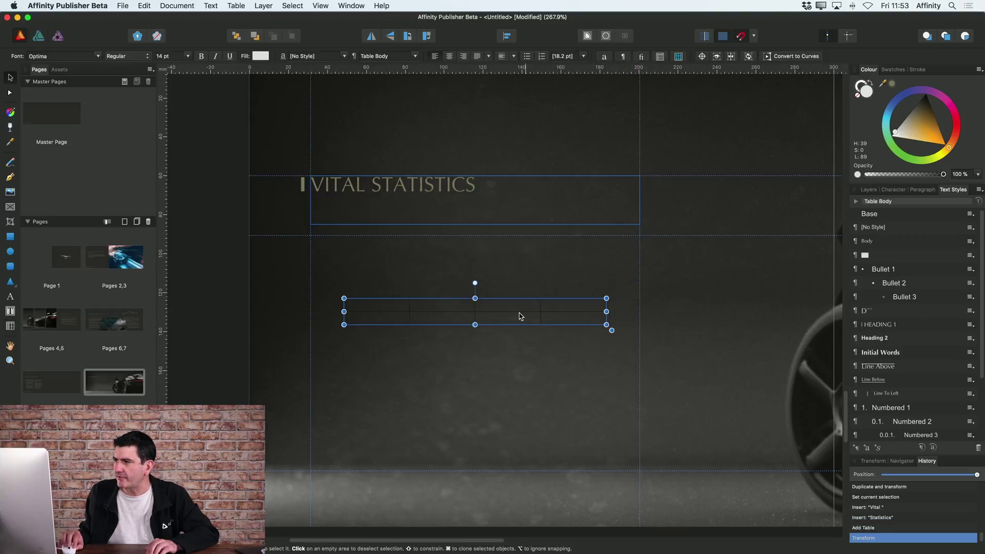
pyautogui.doubleClick(522, 316)
pyautogui.click(380, 305)
pyautogui.click(442, 308)
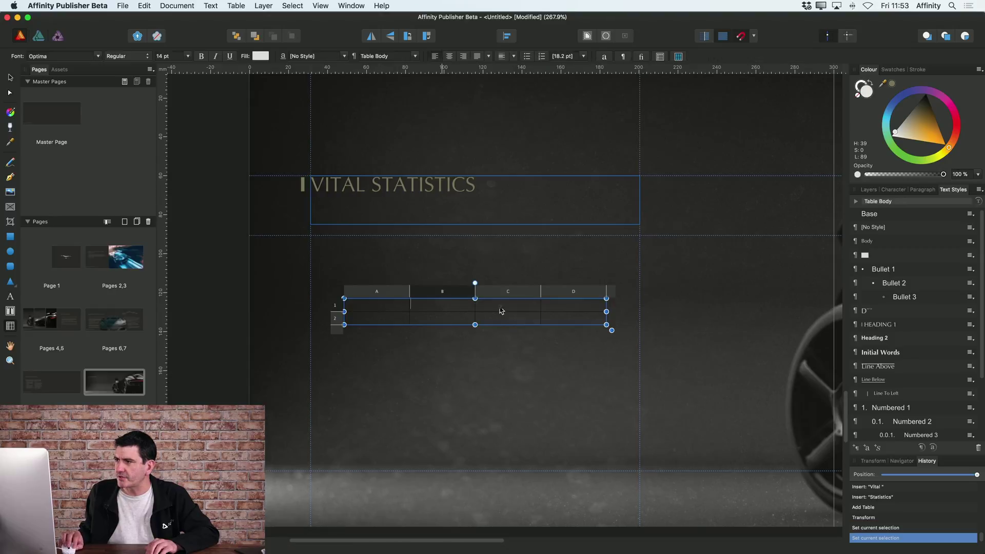
pyautogui.click(512, 311)
pyautogui.click(562, 306)
pyautogui.click(378, 305)
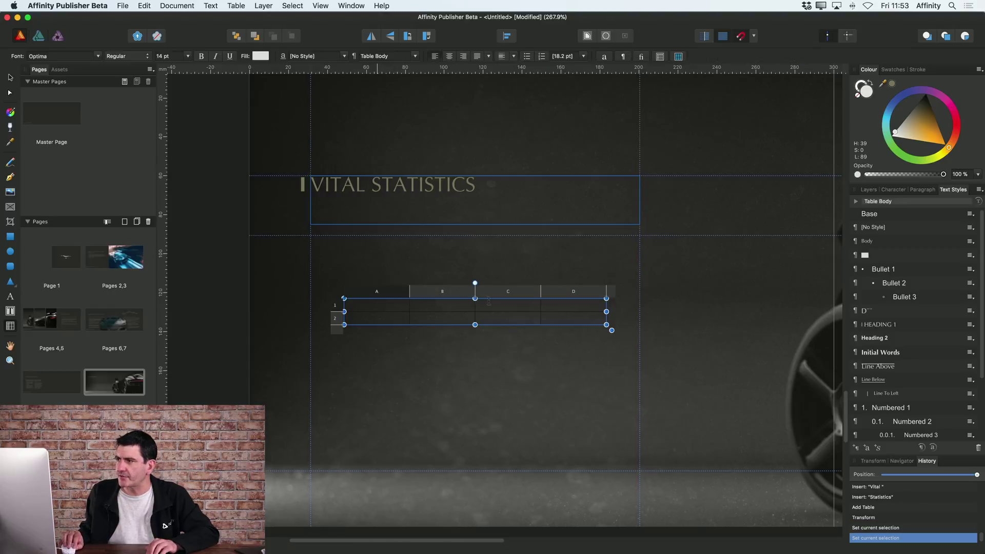
# Fill the table's first row with the labels POWER, TORQUE, TOP SPEED and 0-60
pyautogui.press('super+plus')
pyautogui.moveTo(409, 313); pyautogui.dragTo(335, 308)
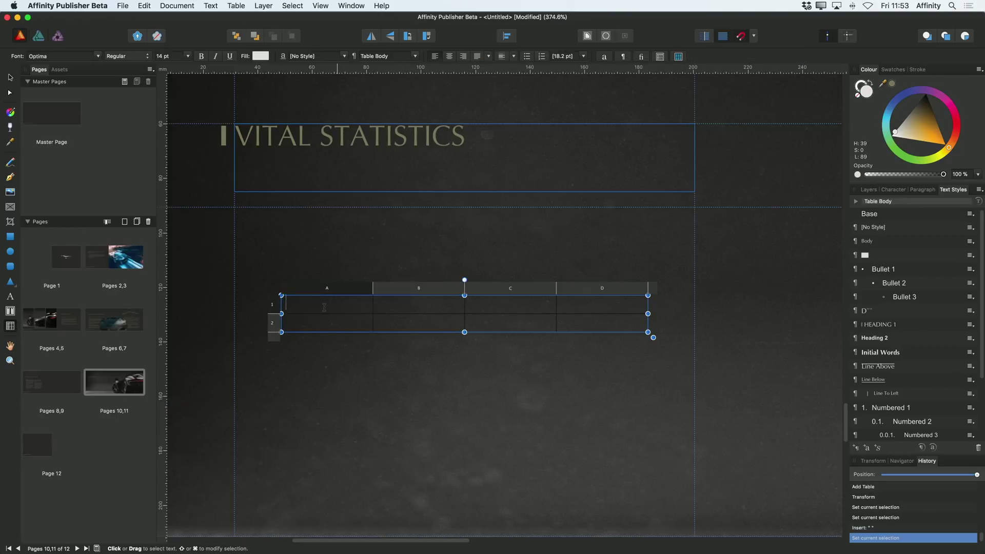
pyautogui.write('POWER')
pyautogui.press('Tab')
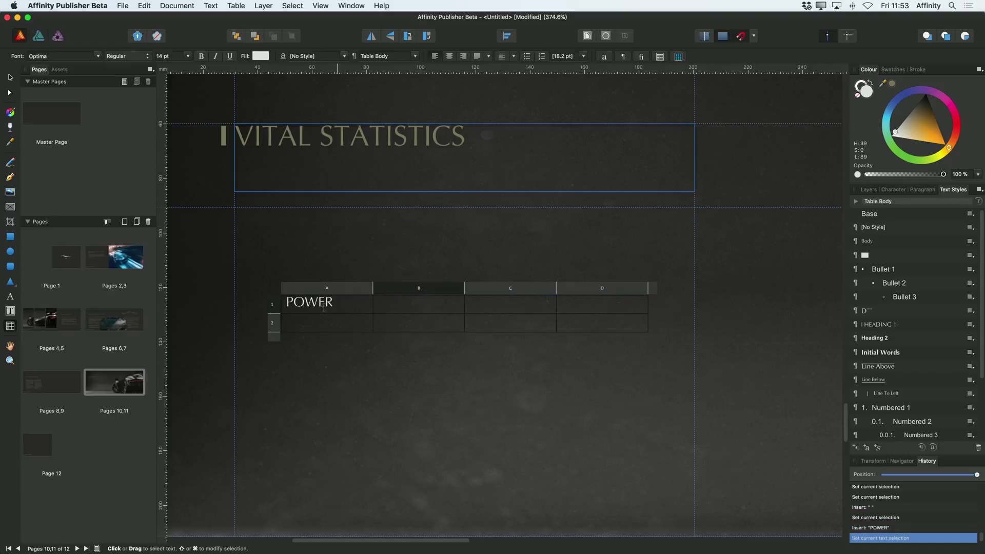
pyautogui.write('TORQUE')
pyautogui.press('Tab')
pyautogui.write('TOP SPEED')
pyautogui.press('Tab')
pyautogui.write('0-60')
pyautogui.press('Tab')
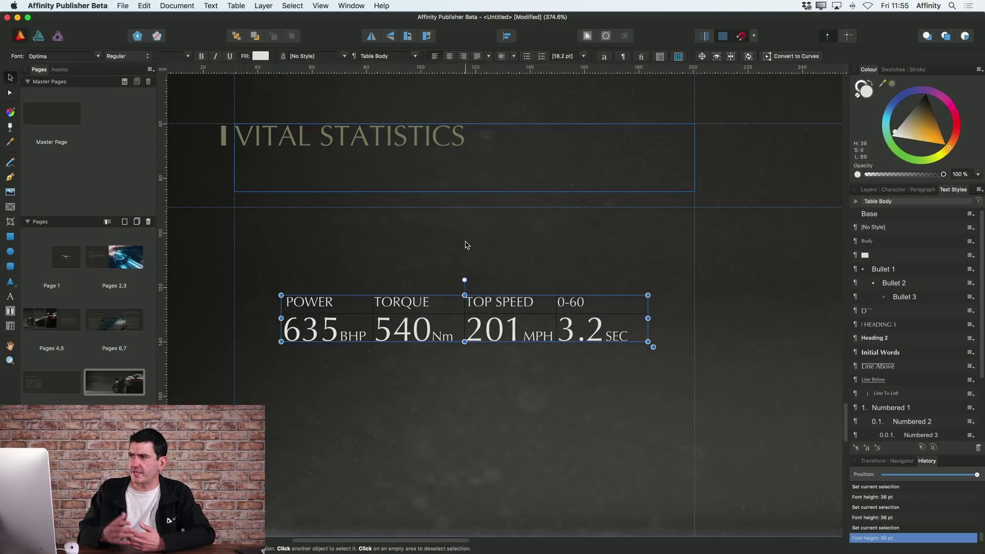
# Shift the table to the left margin guide and enlarge it to about 199 mm wide
pyautogui.scroll(-3, 468, 232)
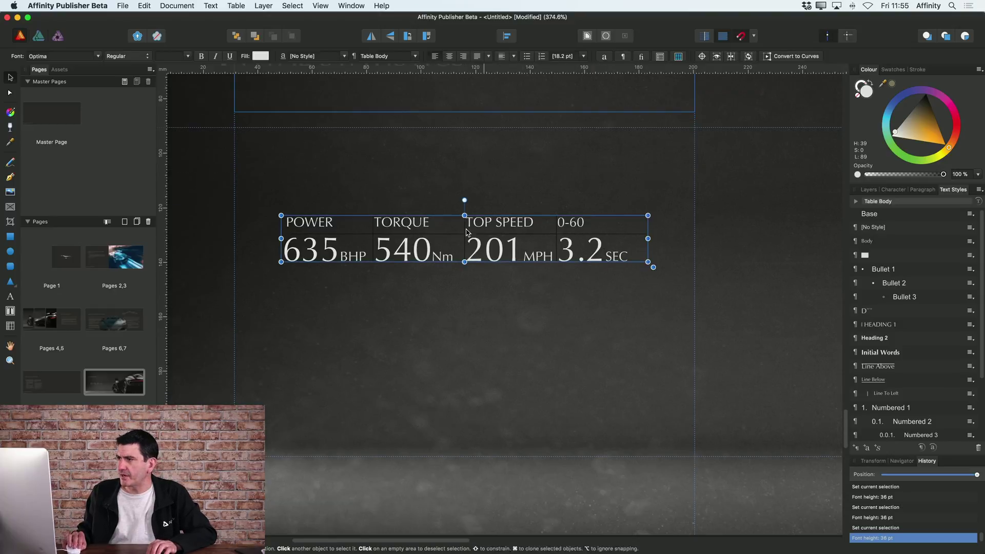
pyautogui.scroll(5, 468, 231)
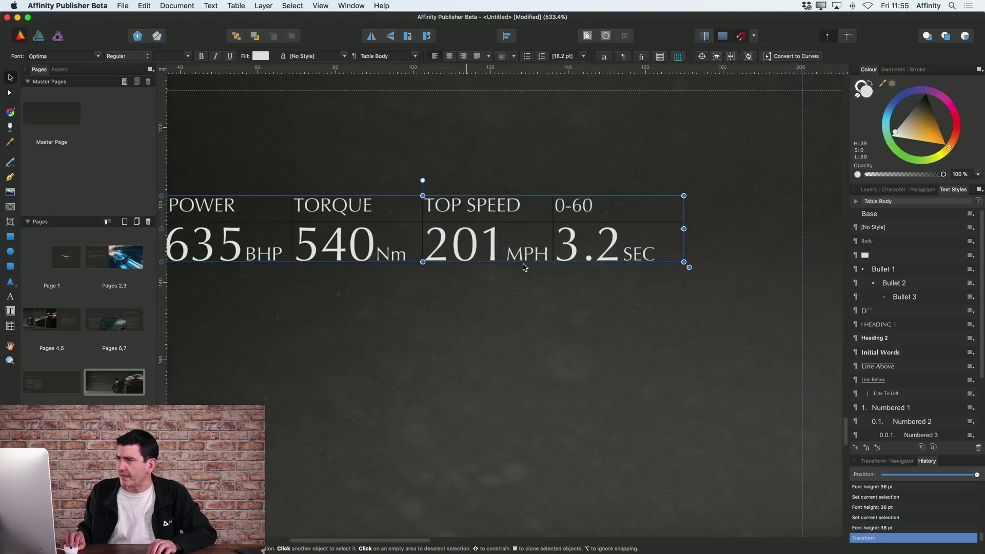
pyautogui.scroll(-5, 523, 267)
pyautogui.moveTo(626, 261); pyautogui.dragTo(777, 279)
# Reduce the table's row heights to fit the text tightly and slightly widen the POWER column
pyautogui.doubleClick(459, 258)
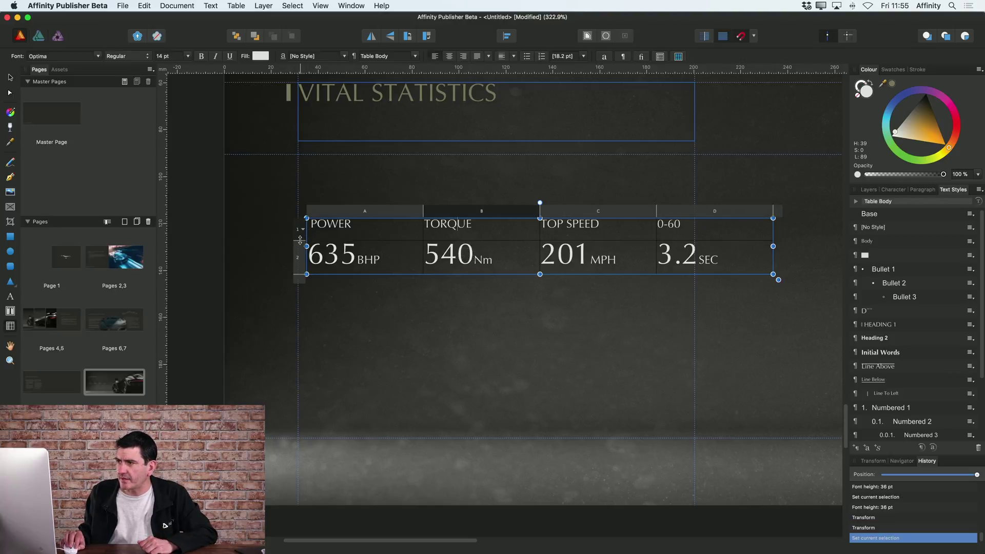
pyautogui.moveTo(298, 240)
pyautogui.mouseDown()
pyautogui.moveTo(294, 336)
pyautogui.moveTo(295, 231)
pyautogui.mouseUp()
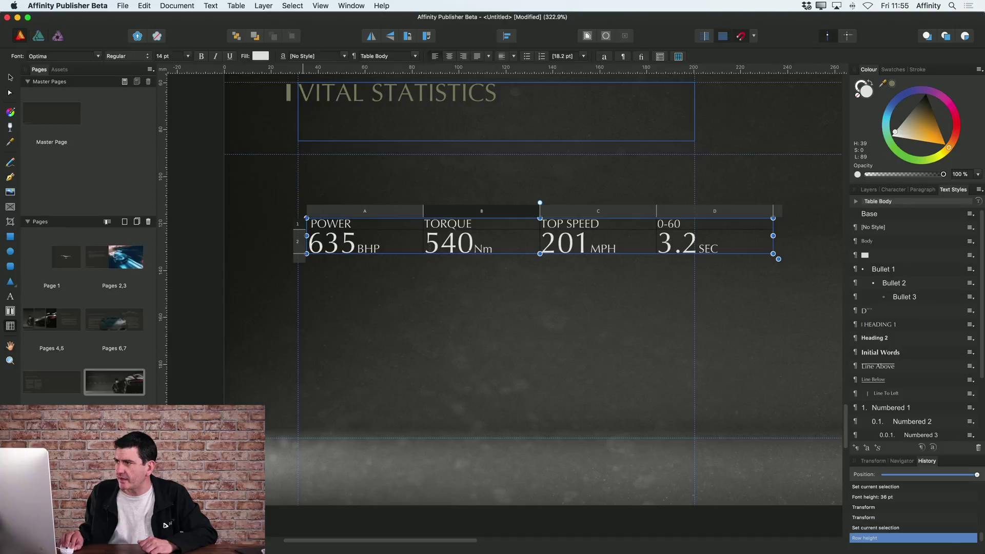
pyautogui.click(422, 211)
pyautogui.moveTo(423, 209)
pyautogui.mouseDown()
pyautogui.moveTo(455, 209)
pyautogui.moveTo(367, 210)
pyautogui.moveTo(428, 210)
pyautogui.mouseUp()
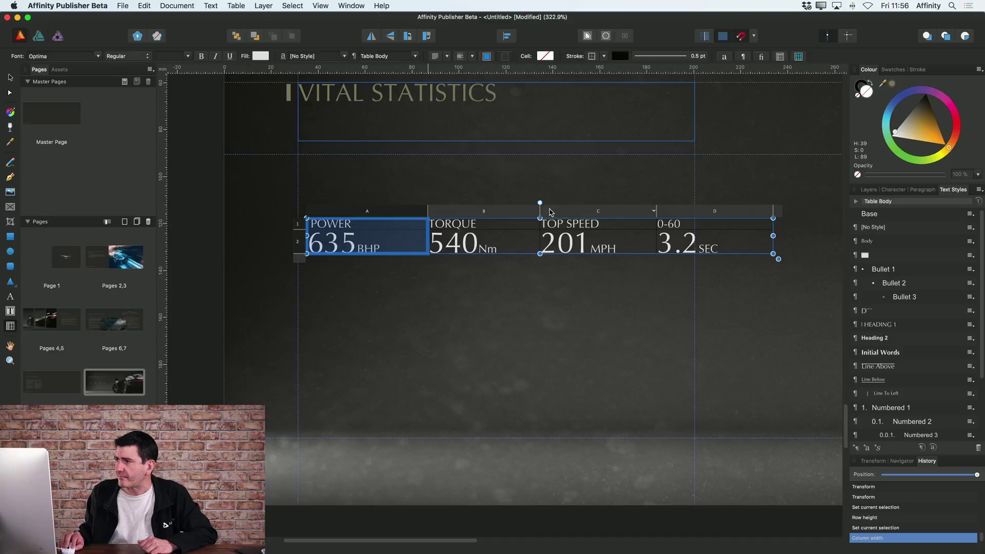
# Examine the editing options available for the TOP SPEED column and for the second row
pyautogui.click(574, 214)
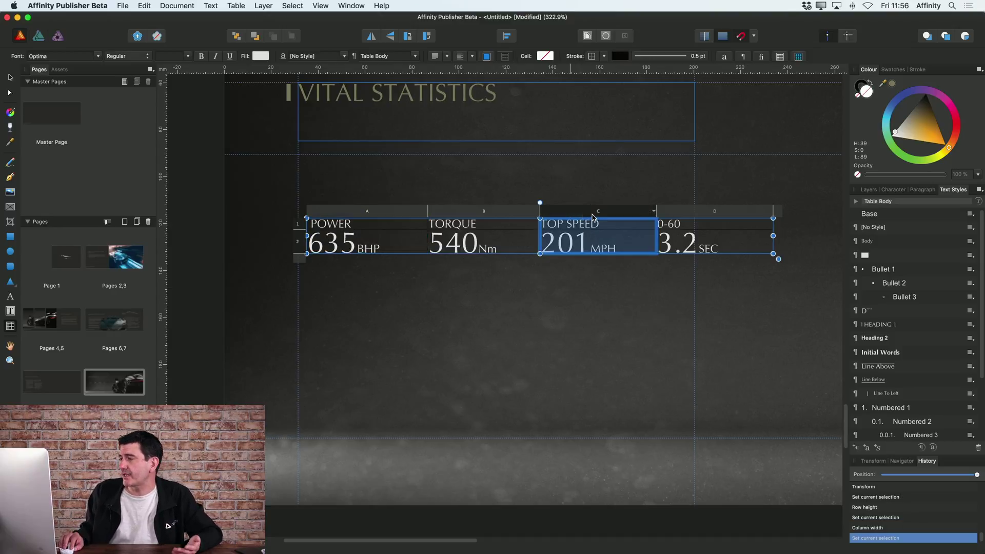
pyautogui.rightClick(595, 214)
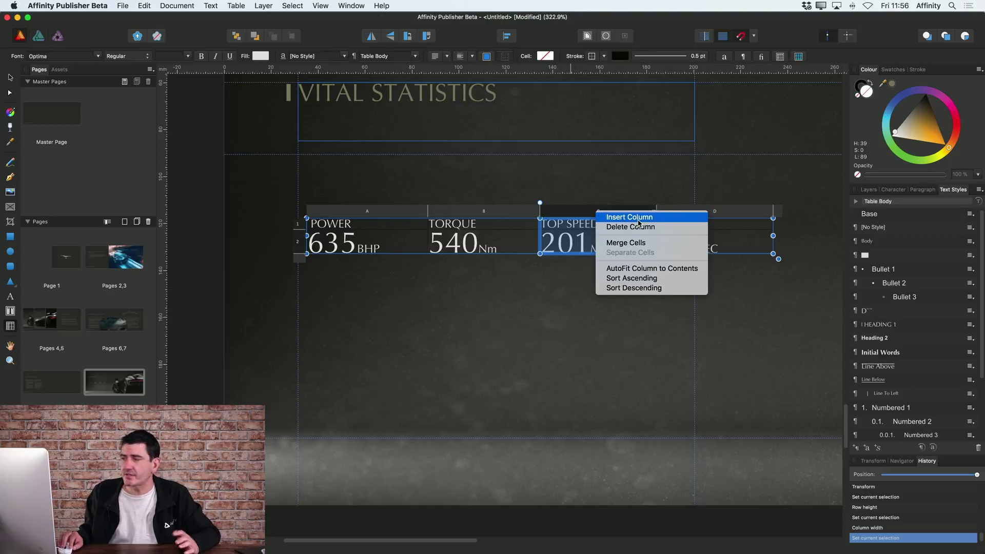
pyautogui.click(303, 245)
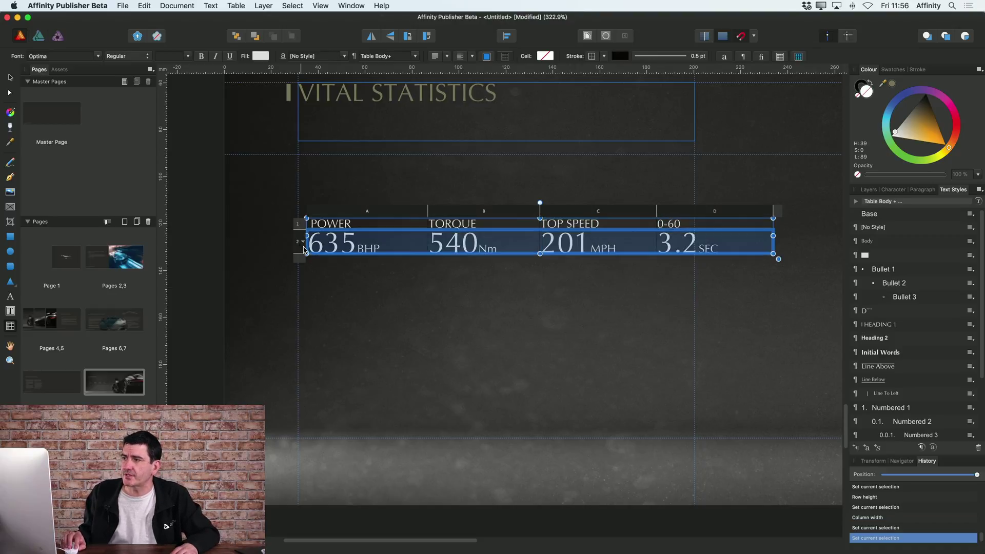
pyautogui.rightClick(301, 244)
pyautogui.click(501, 245)
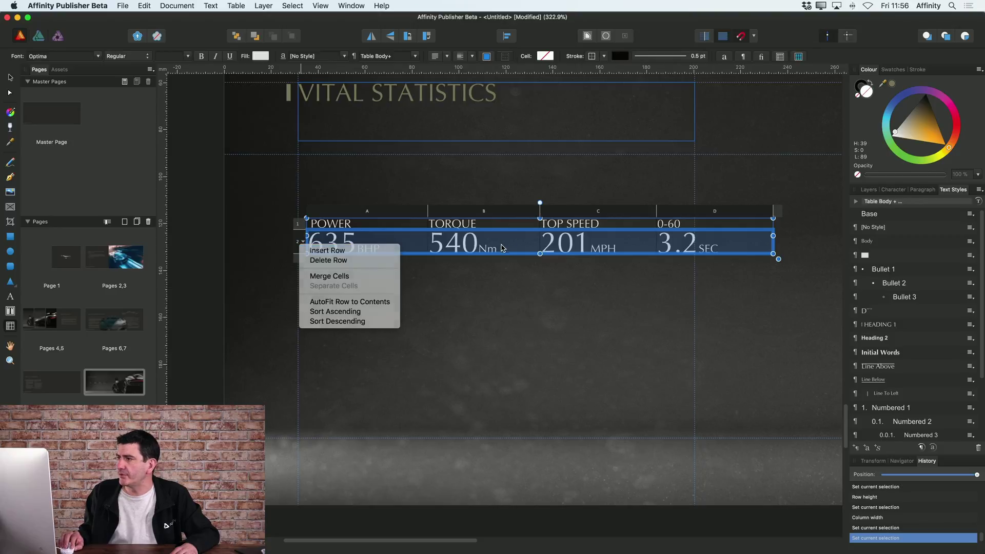
# Try a brown cell fill on the four label cells of the first row, and undo it
pyautogui.click(387, 224)
pyautogui.moveTo(352, 223); pyautogui.dragTo(711, 222)
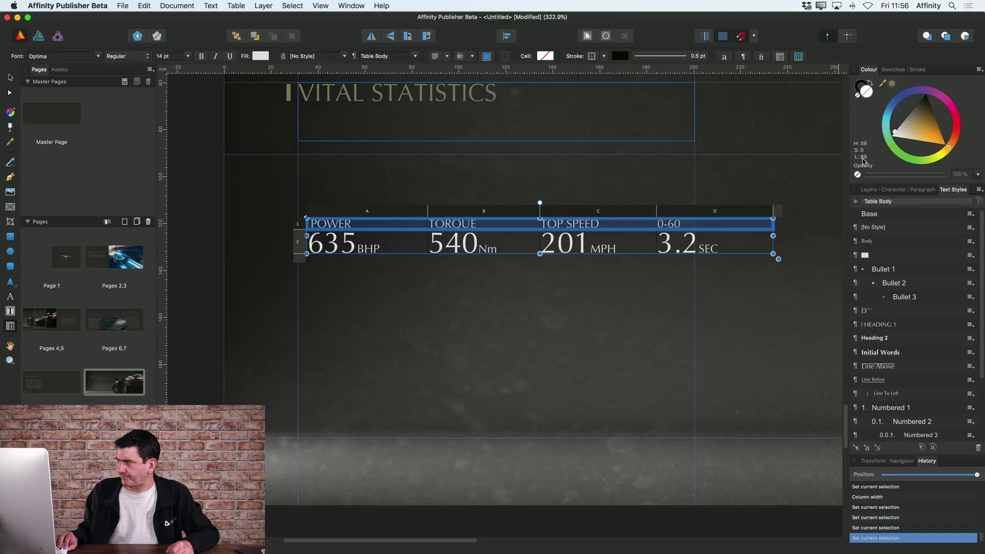
pyautogui.moveTo(921, 128); pyautogui.dragTo(925, 123)
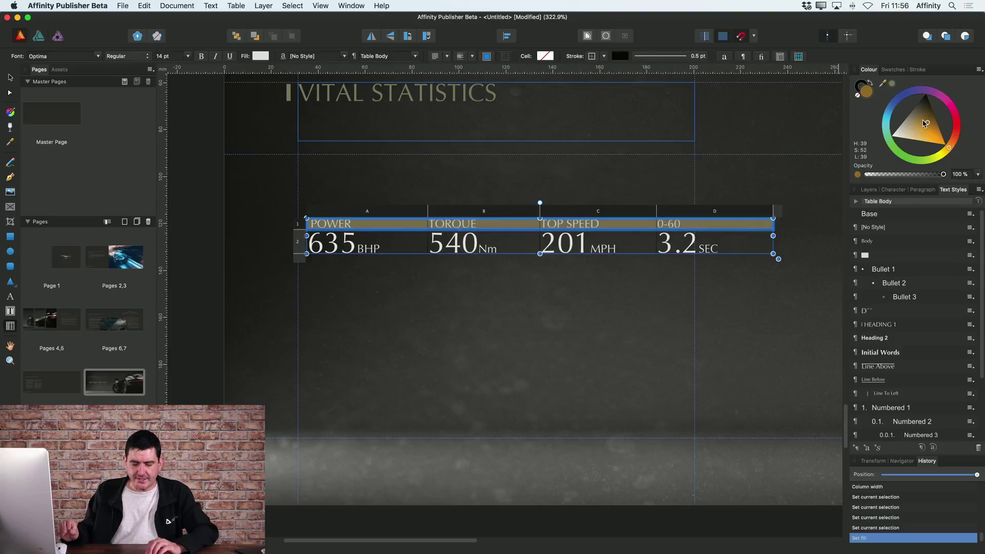
pyautogui.press('super+z')
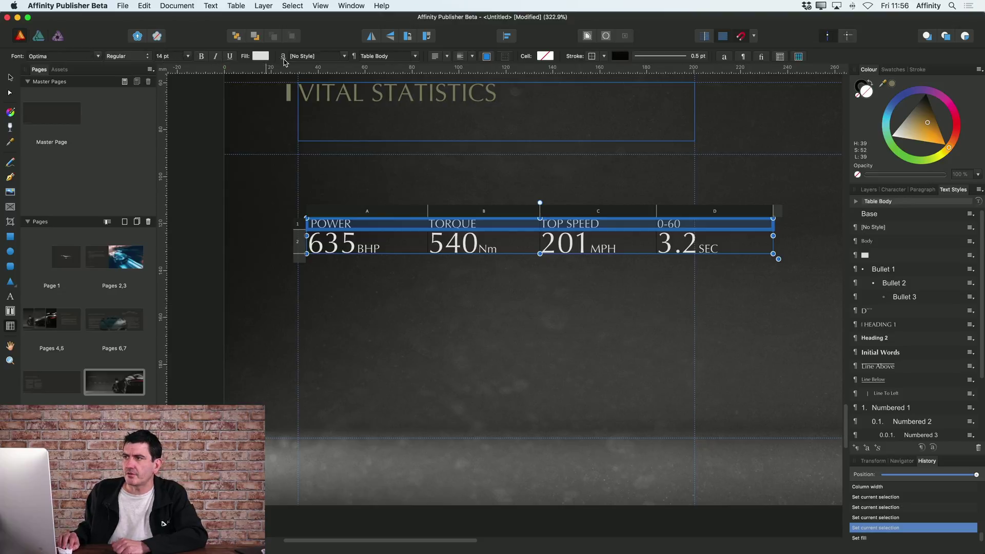
# Colour the first row's label text with the recently used olive swatch and deselect the table
pyautogui.click(260, 56)
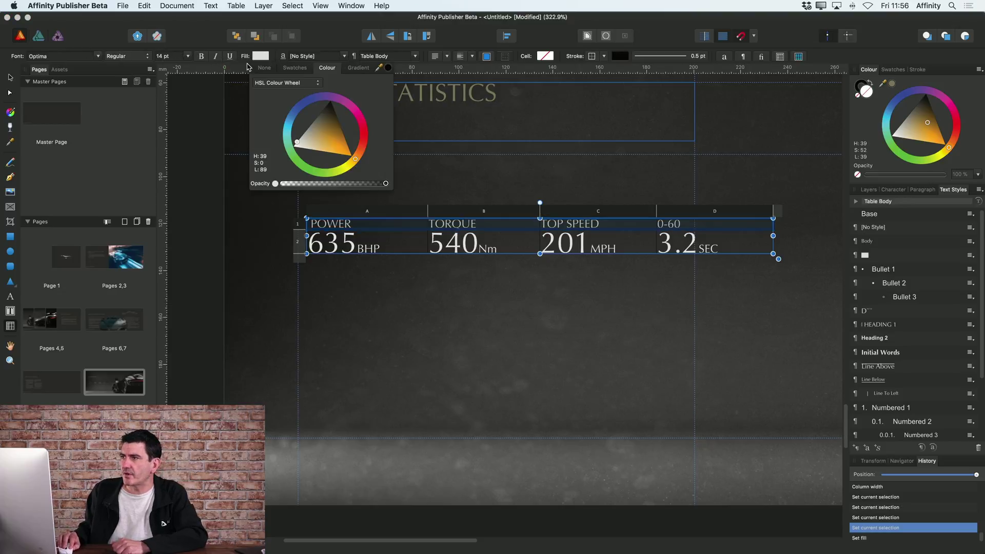
pyautogui.click(295, 67)
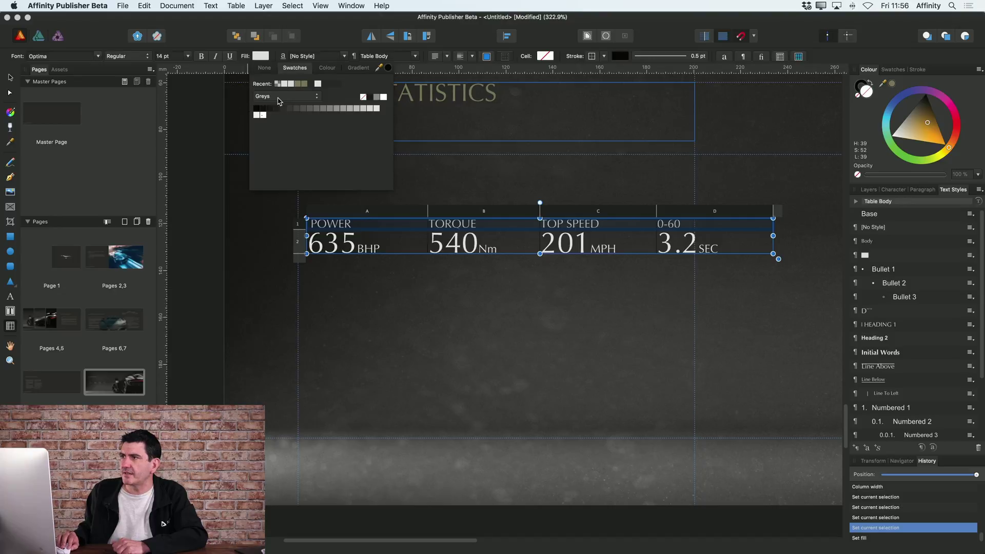
pyautogui.click(299, 84)
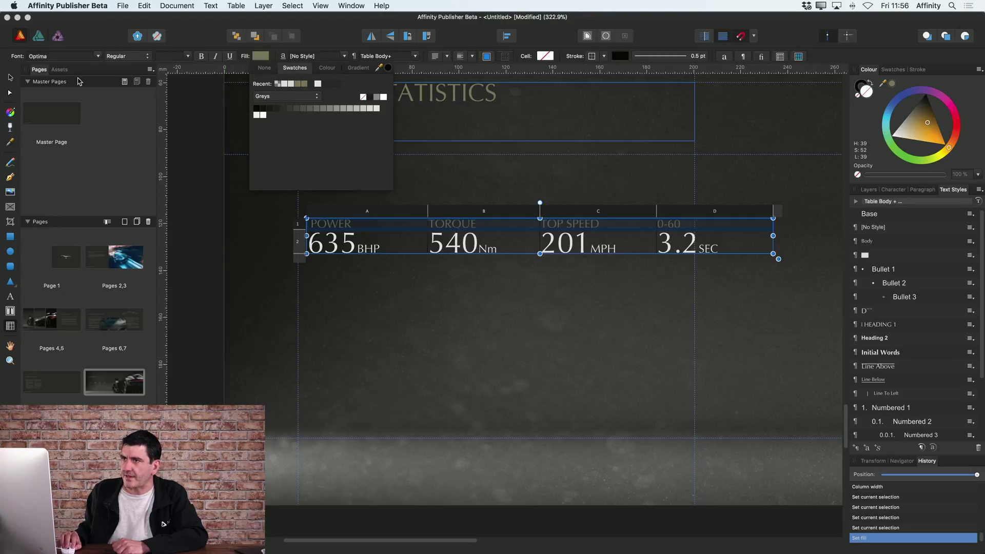
pyautogui.click(9, 77)
pyautogui.click(598, 370)
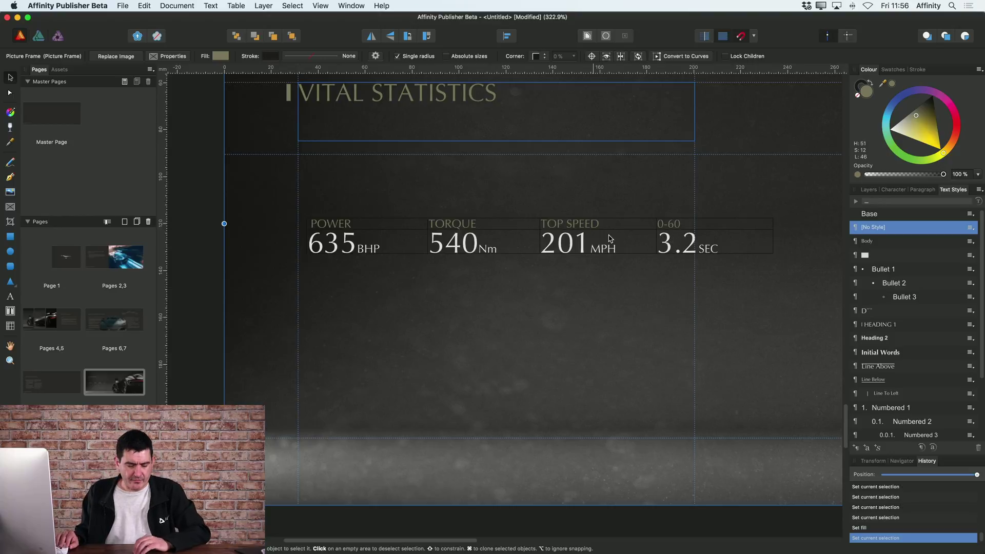
# Hide the guides and frame outlines, and inspect the selected table's cell borders around TORQUE up close
pyautogui.hotkey('ctrl', 'w')
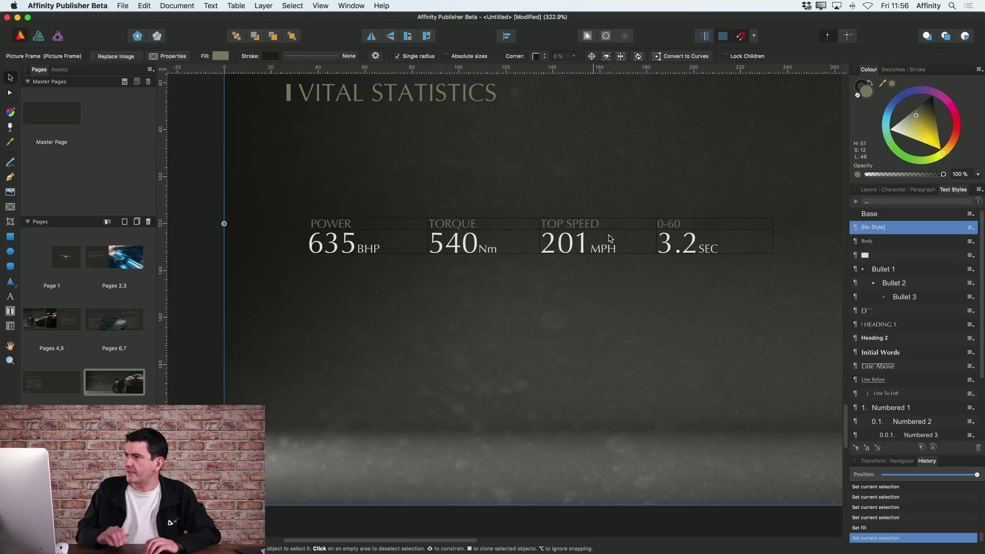
pyautogui.scroll(2, 573, 232)
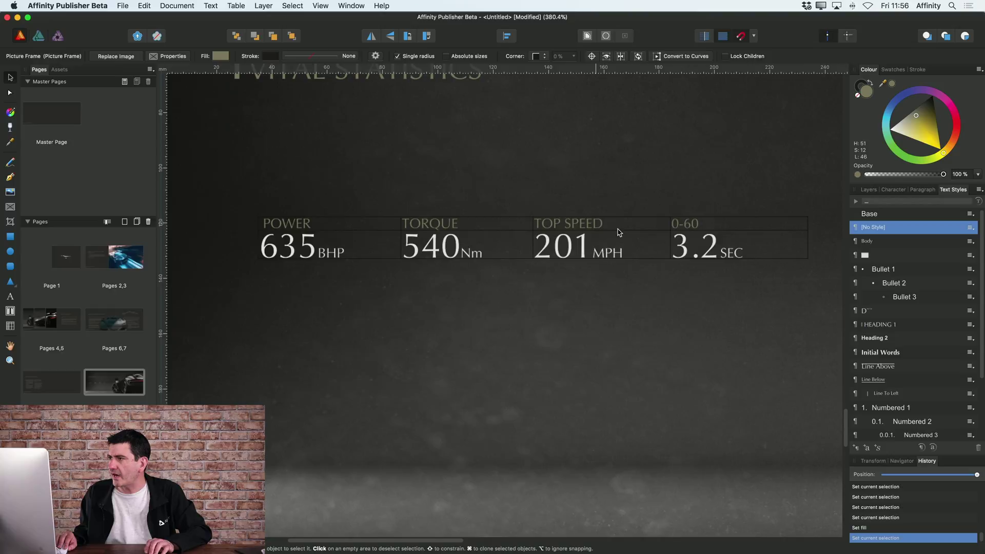
pyautogui.click(649, 259)
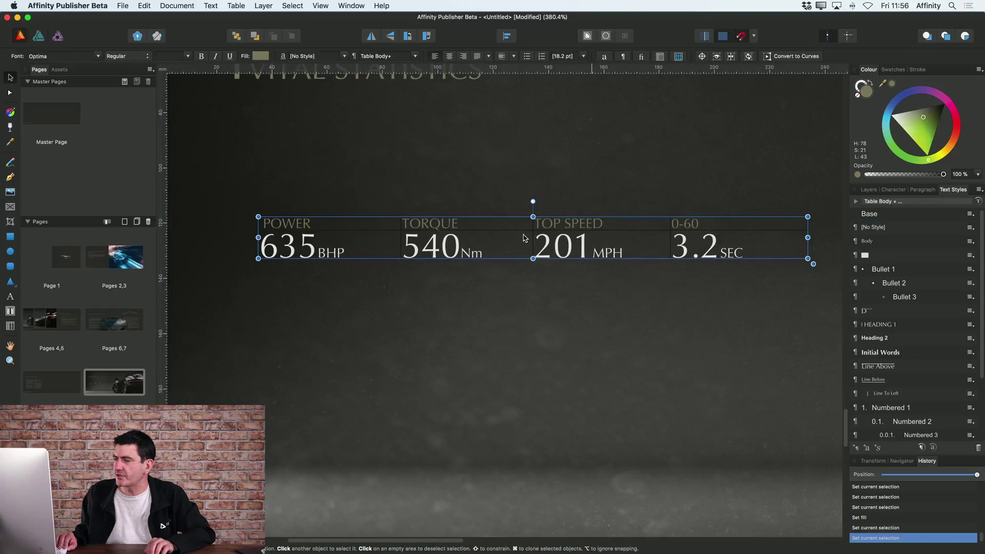
pyautogui.scroll(1, 524, 238)
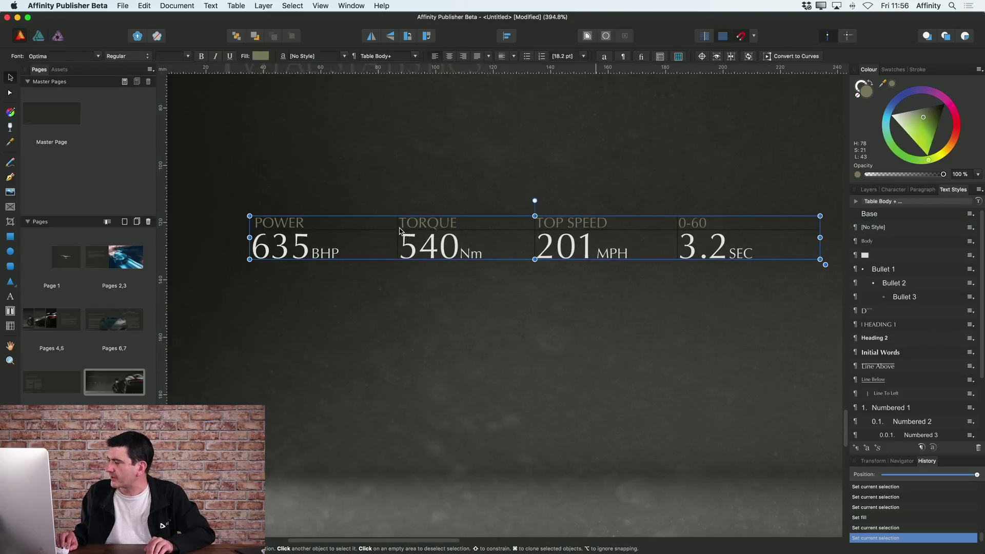
pyautogui.scroll(8, 400, 231)
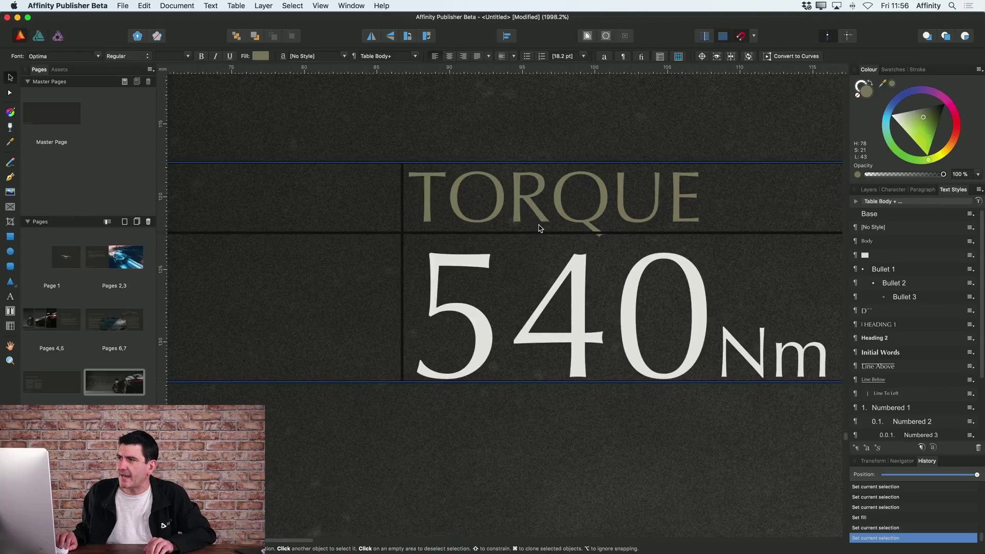
# Select all cells of the vital statistics table and remove the stroke from all their borders
pyautogui.scroll(-8, 539, 227)
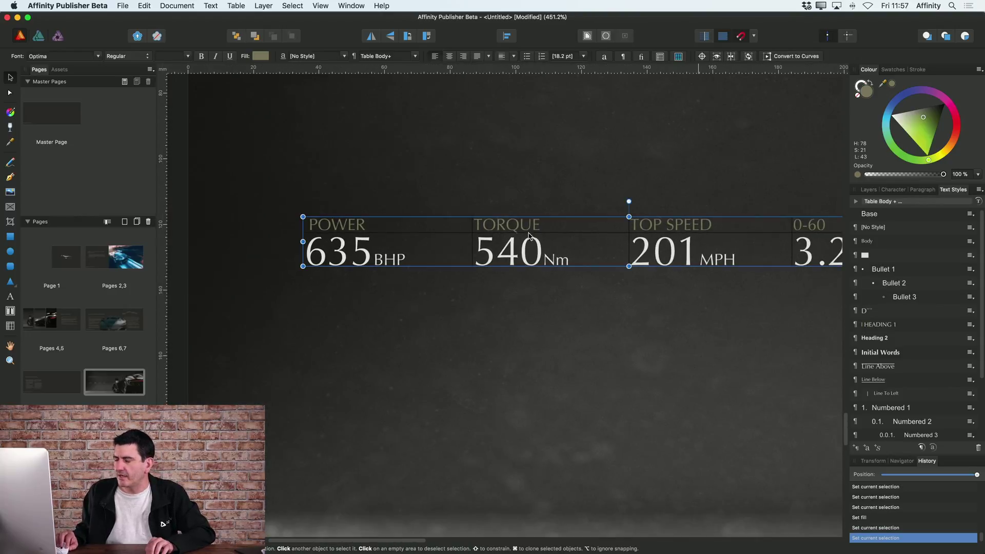
pyautogui.scroll(-3, 466, 234)
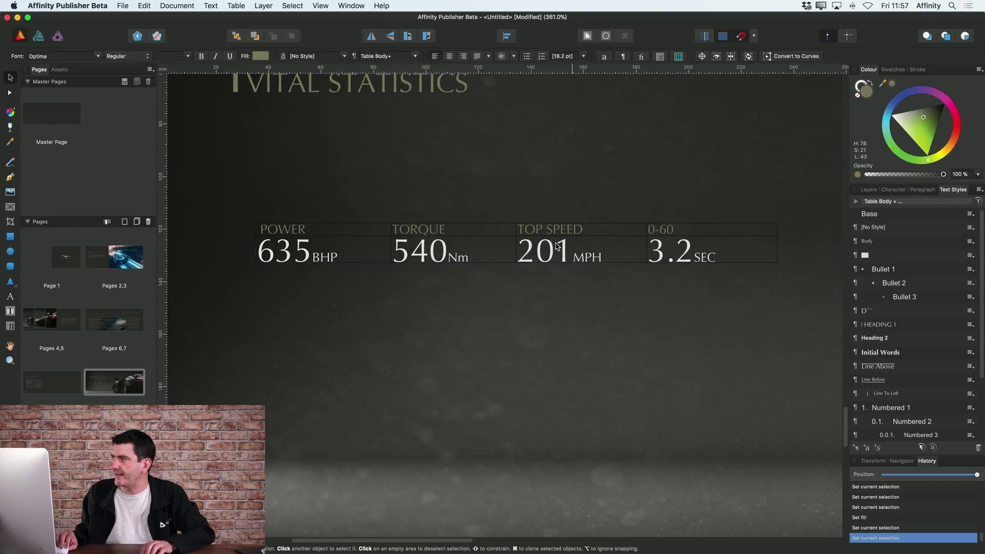
pyautogui.scroll(1, 495, 221)
pyautogui.doubleClick(341, 234)
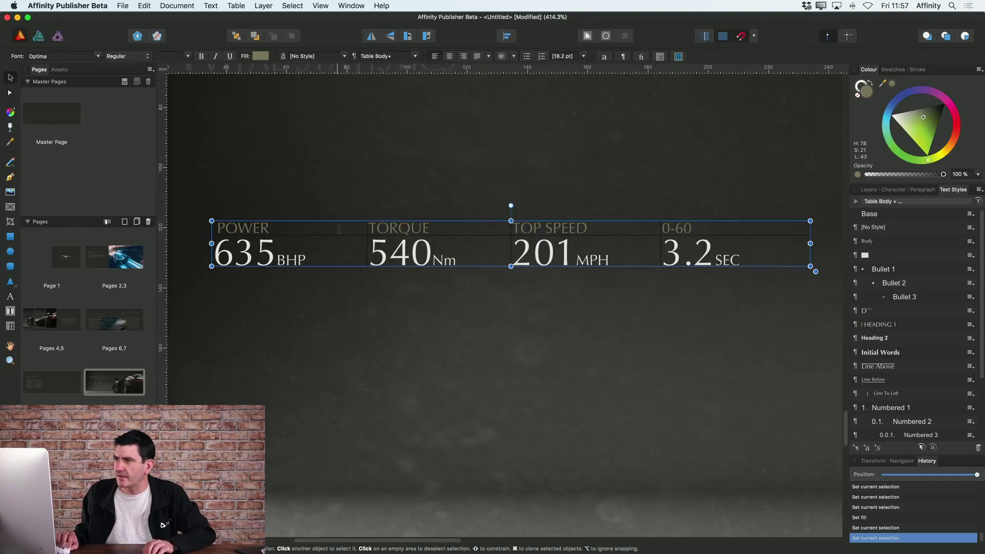
pyautogui.moveTo(282, 218); pyautogui.dragTo(673, 212)
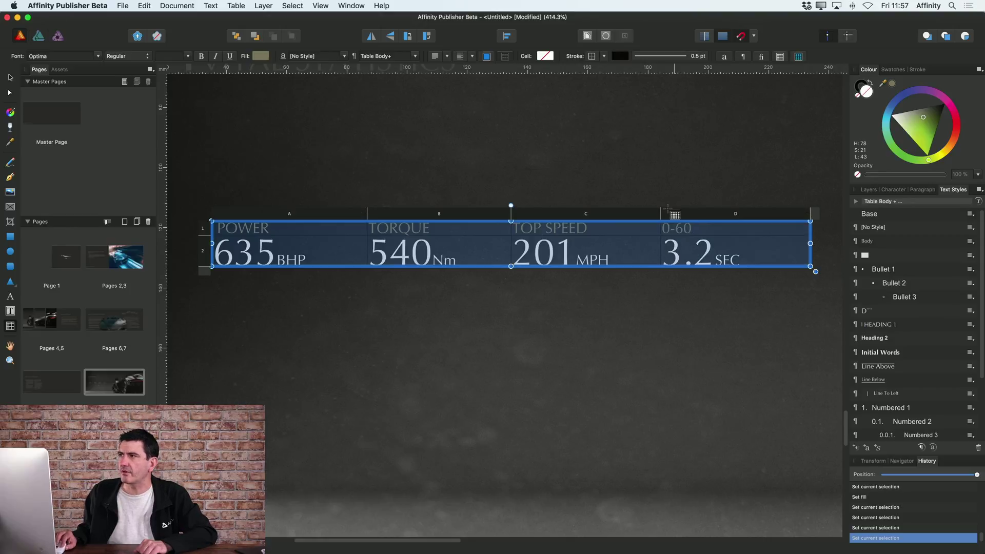
pyautogui.click(780, 57)
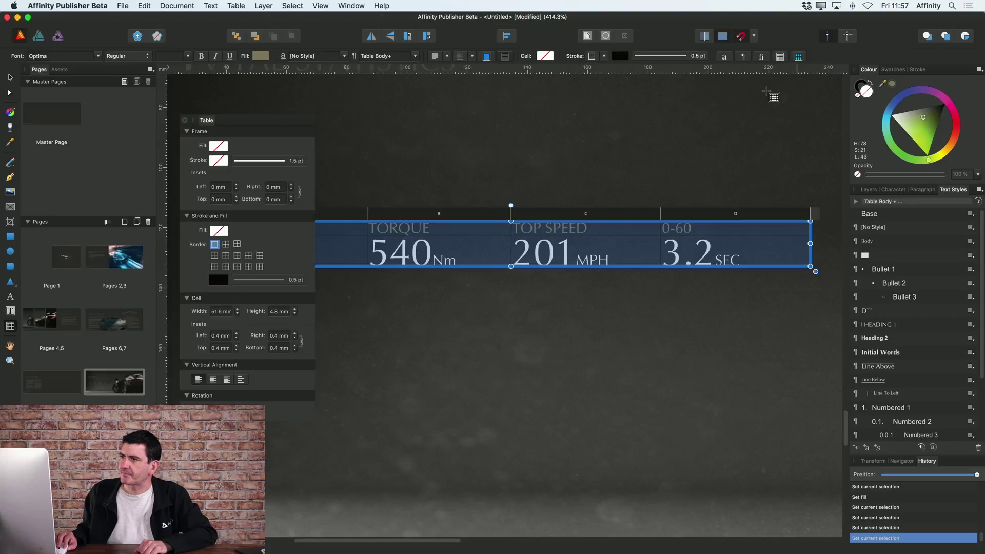
pyautogui.click(207, 121)
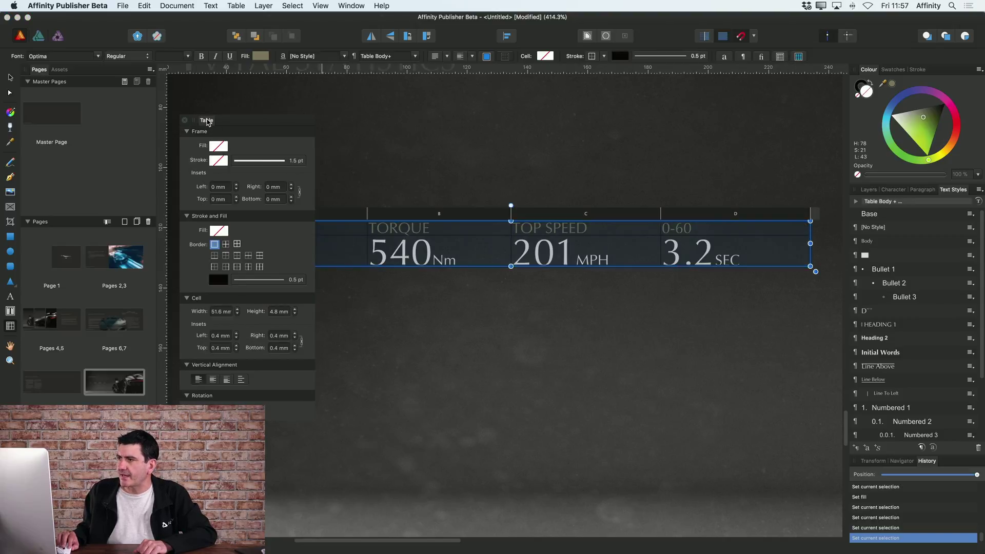
pyautogui.moveTo(207, 121); pyautogui.dragTo(737, 136)
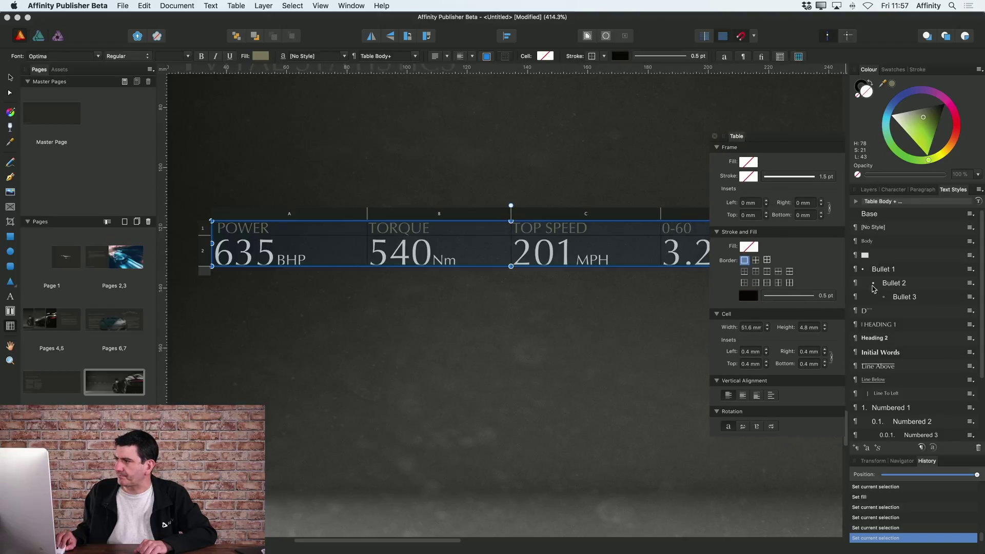
pyautogui.click(768, 262)
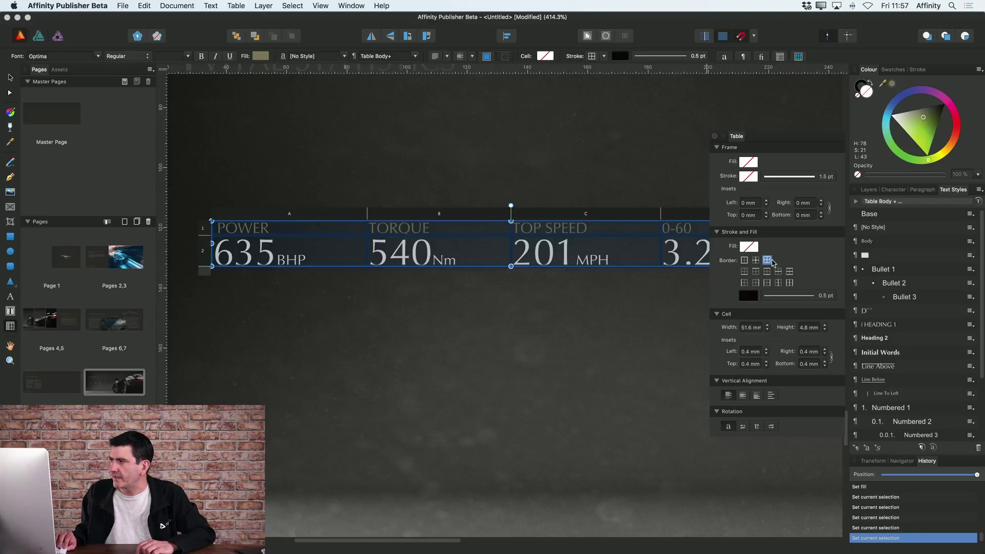
pyautogui.click(753, 297)
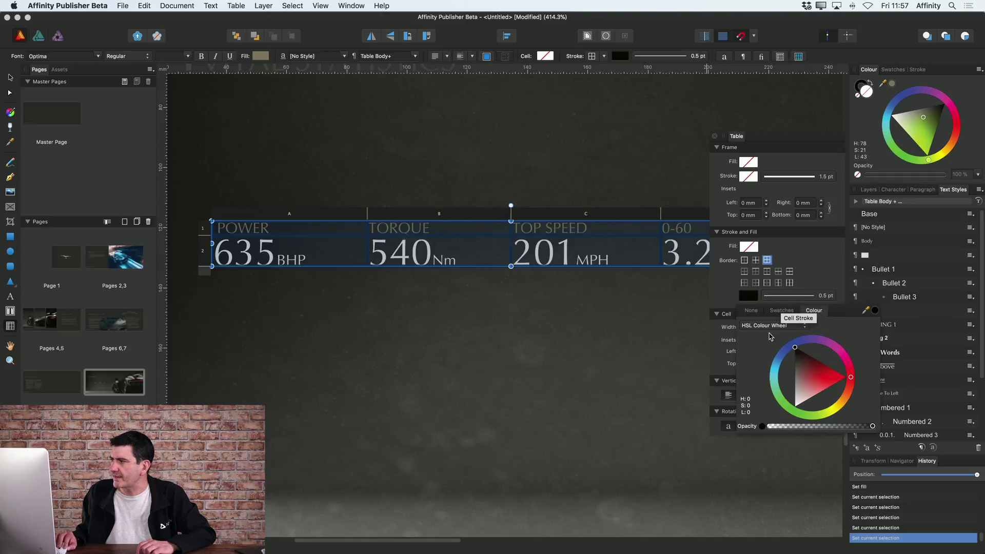
pyautogui.click(751, 310)
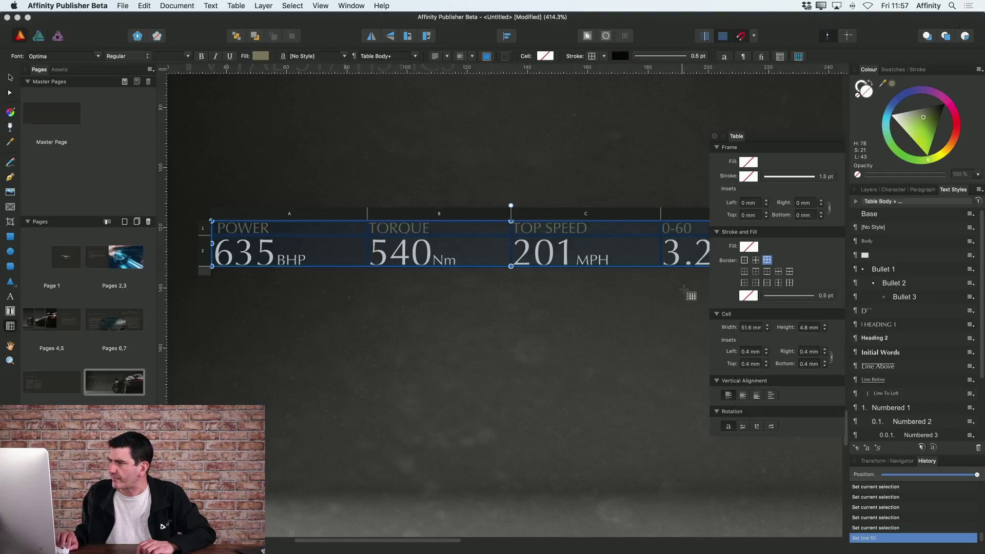
# Give all vertical borders of the table the recently used olive colour and a 3.5 pt stroke
pyautogui.click(790, 284)
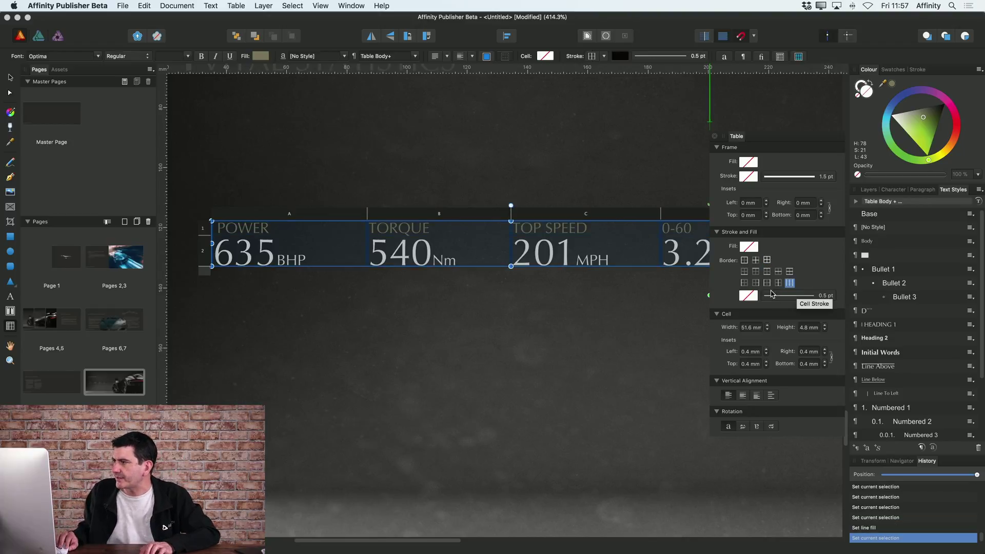
pyautogui.click(749, 295)
pyautogui.click(790, 327)
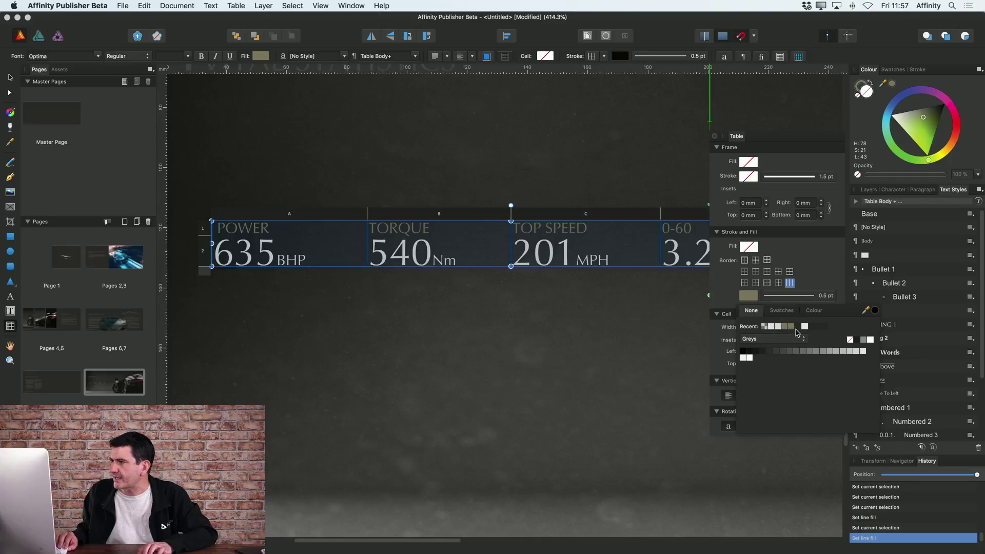
pyautogui.click(789, 296)
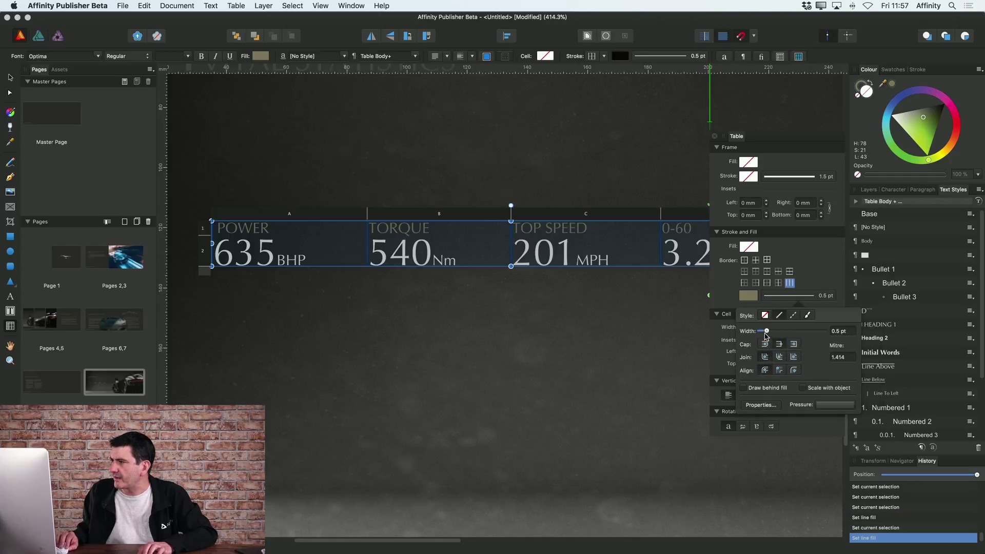
pyautogui.moveTo(765, 332); pyautogui.dragTo(779, 332)
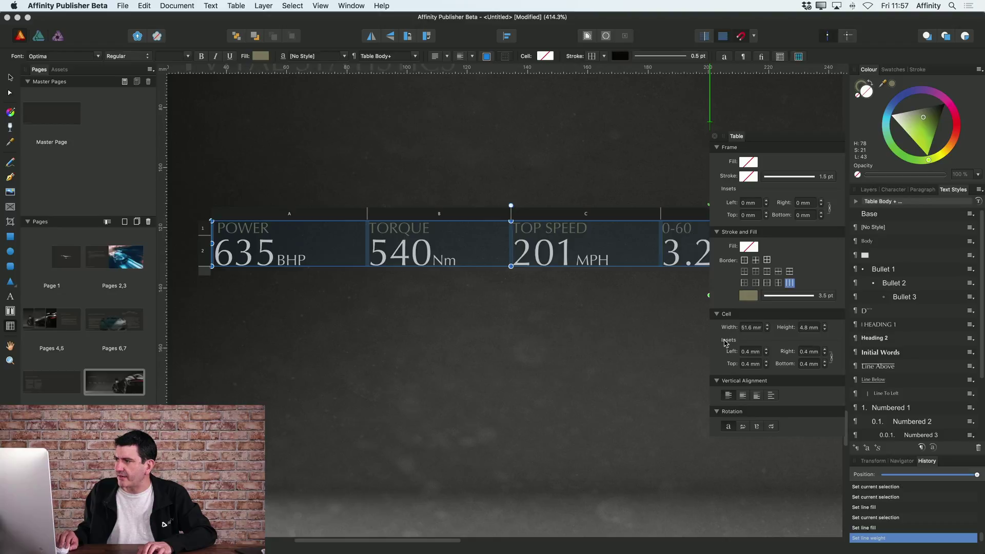
# Try linked text insets of 2 mm on the selected cells, and reduce all four insets to 0 mm
pyautogui.scroll(2, 748, 352)
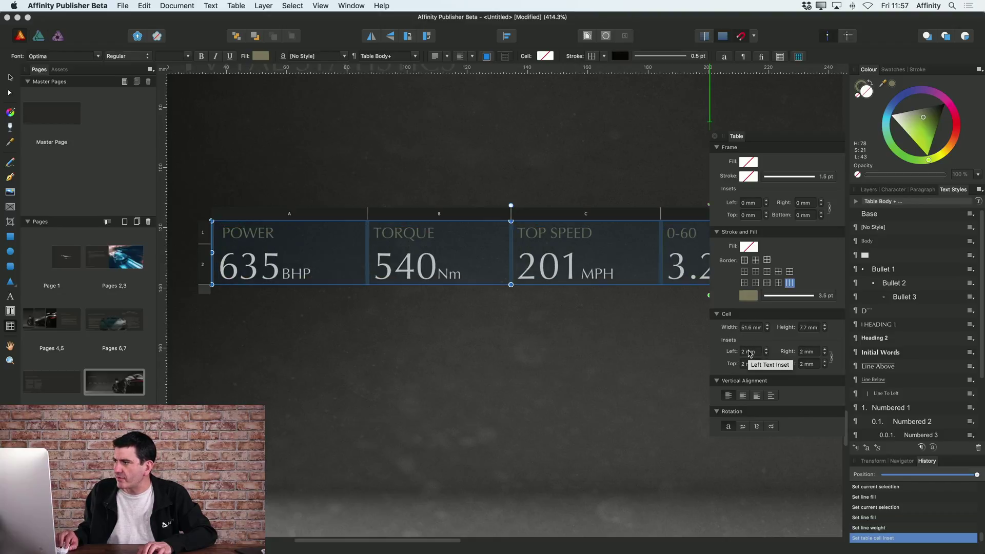
pyautogui.scroll(-2, 750, 354)
pyautogui.scroll(1, 749, 354)
pyautogui.scroll(-1, 750, 354)
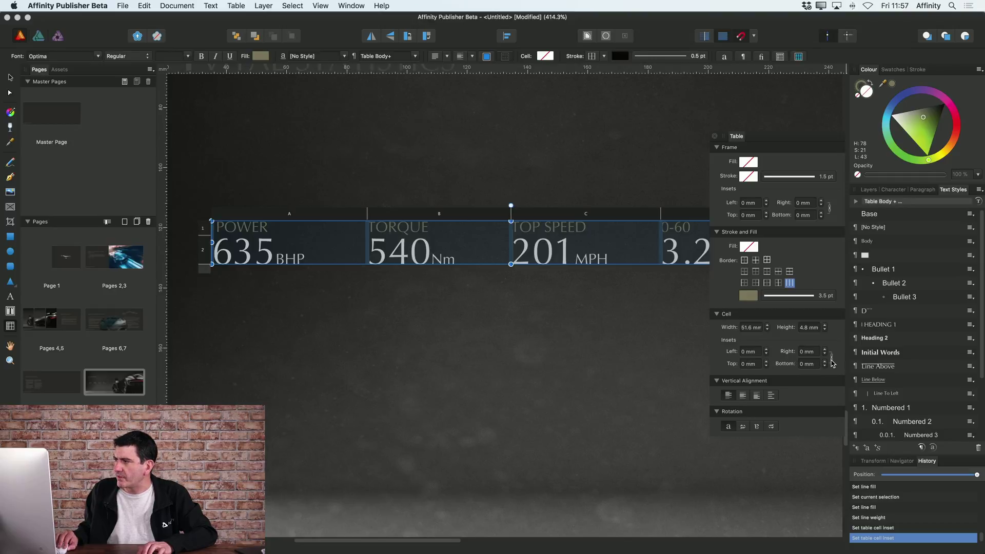
# Unlink the cell insets and set only the left text inset to 3 mm
pyautogui.click(833, 359)
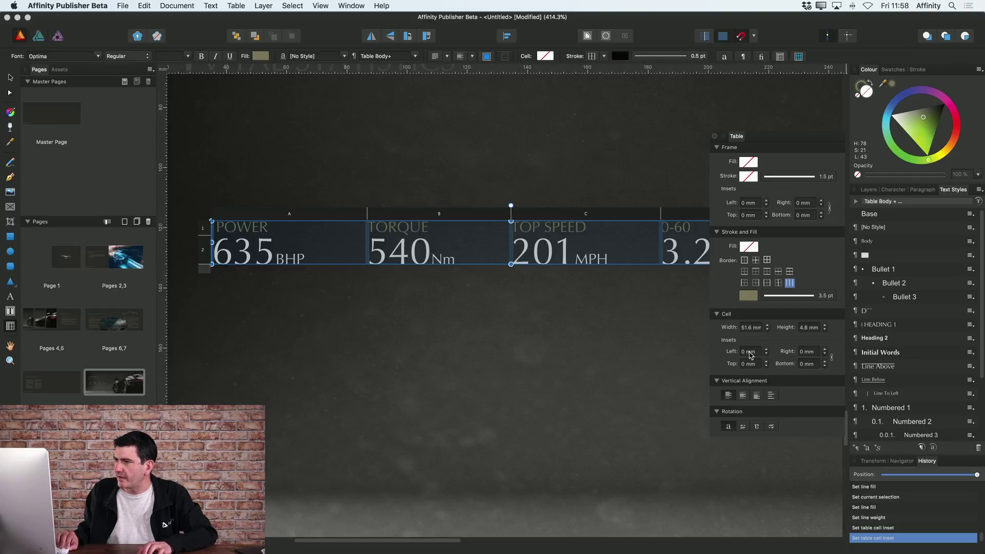
pyautogui.scroll(2, 750, 354)
pyautogui.scroll(1, 750, 355)
pyautogui.scroll(-2, 750, 355)
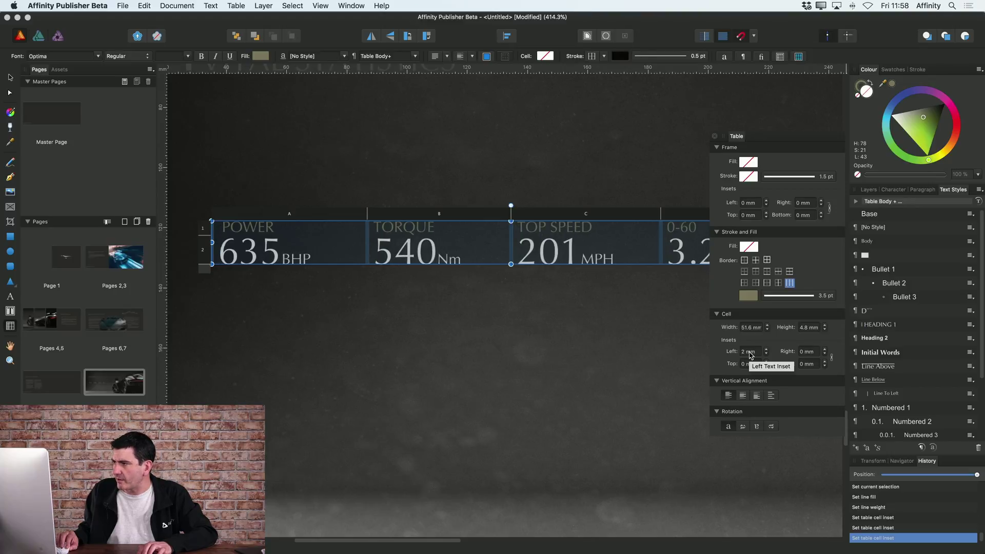
pyautogui.scroll(1, 750, 355)
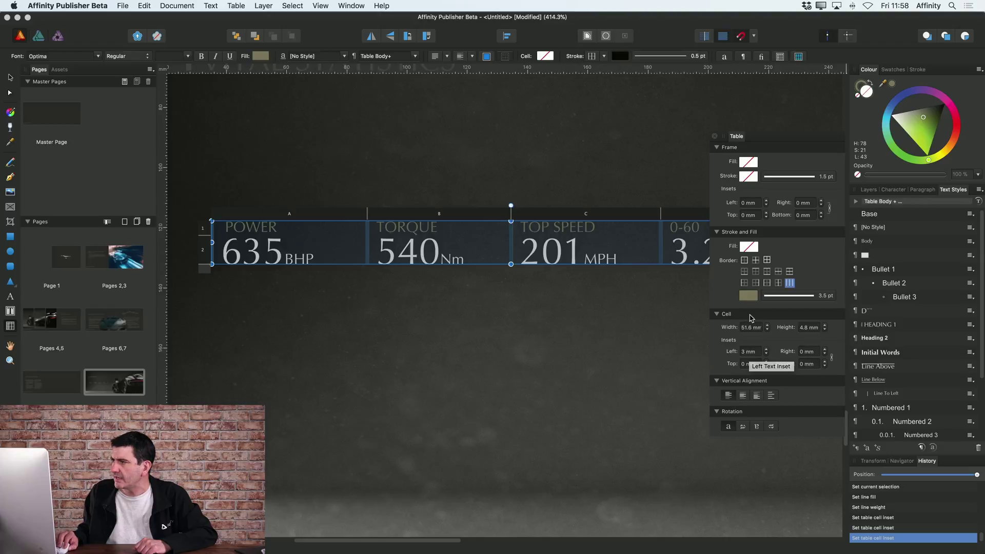
# Remove the stroke from the table's outer right border, close the table formatting options and deselect the table
pyautogui.moveTo(738, 138); pyautogui.dragTo(466, 167)
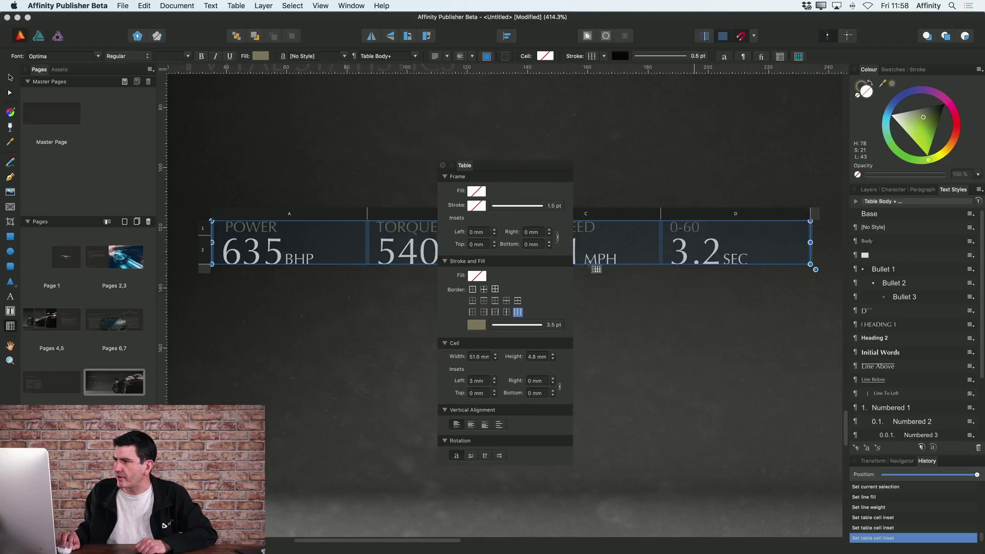
pyautogui.click(484, 312)
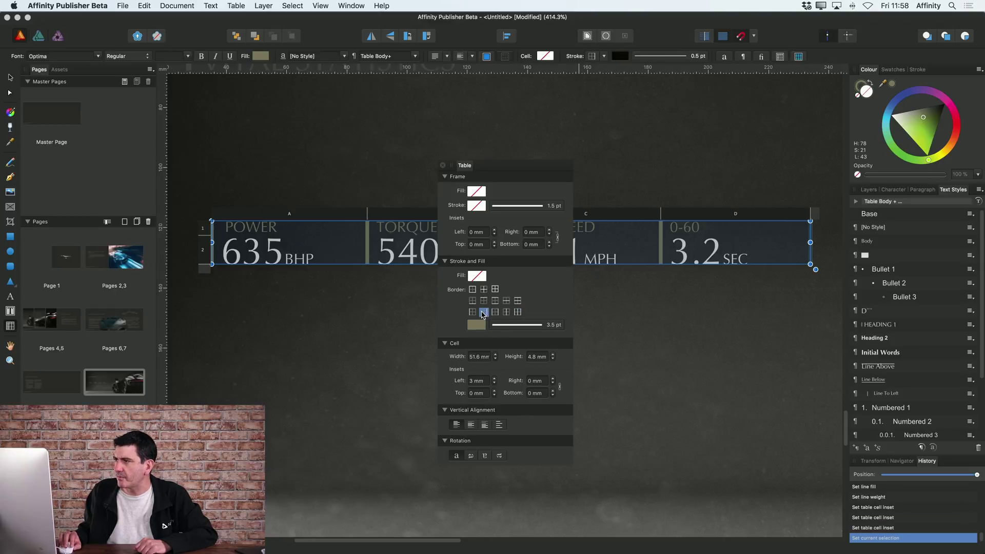
pyautogui.click(476, 324)
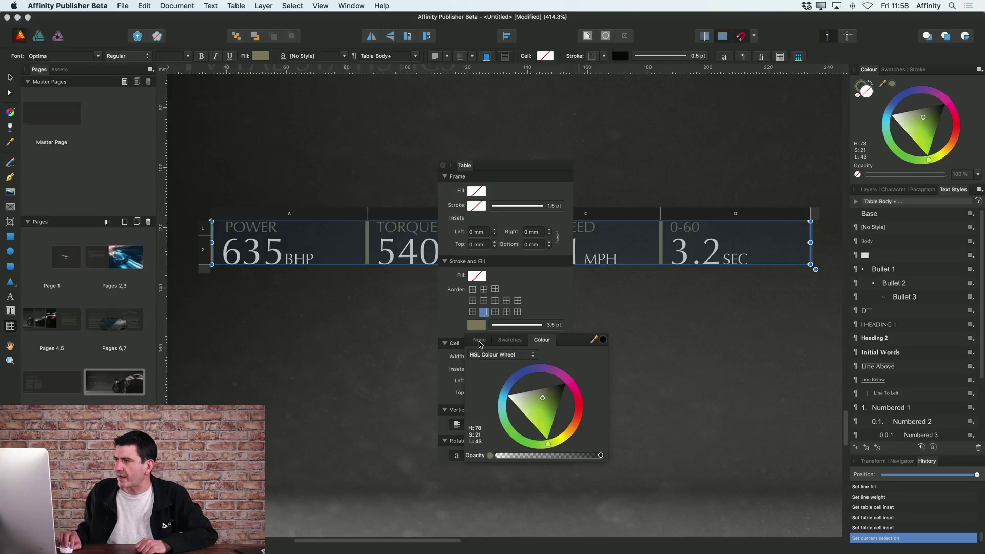
pyautogui.click(480, 341)
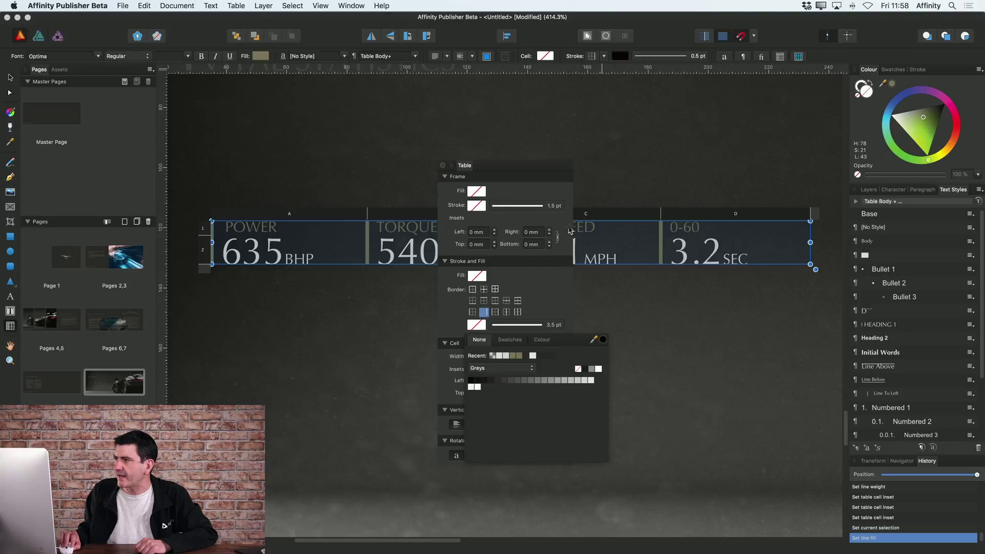
pyautogui.click(444, 167)
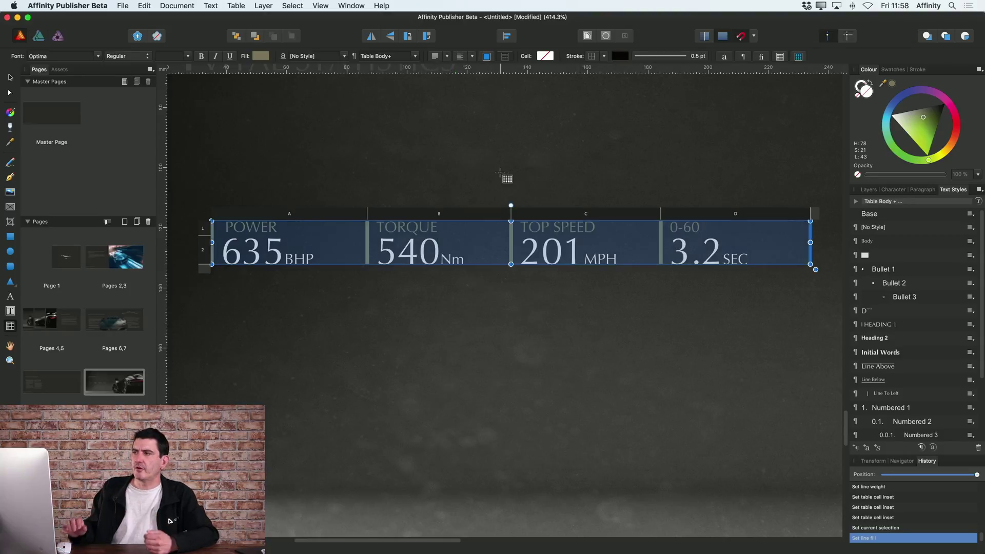
pyautogui.click(10, 77)
pyautogui.click(554, 347)
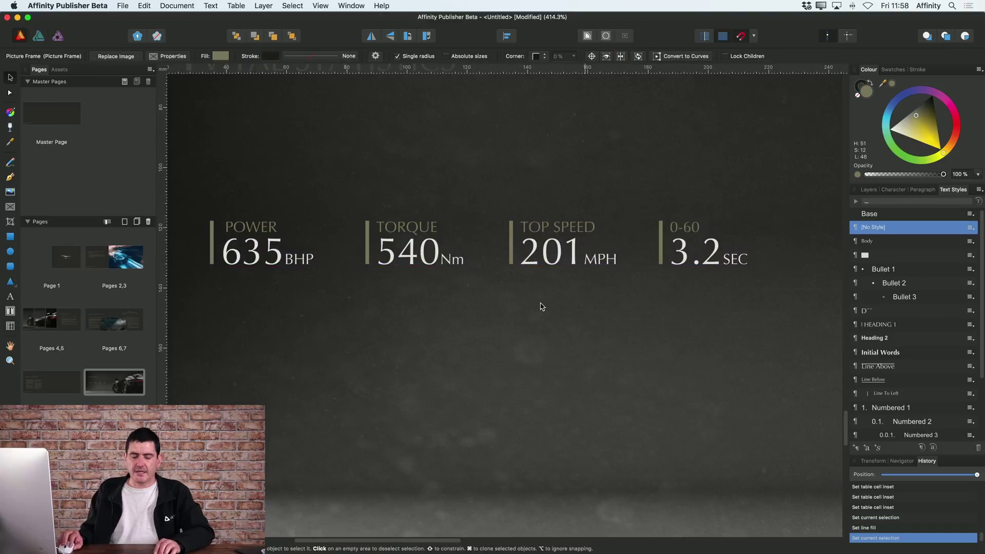
# Select the table and stretch its lower edge downwards to a height of about 21.5 mm
pyautogui.scroll(-2, 516, 261)
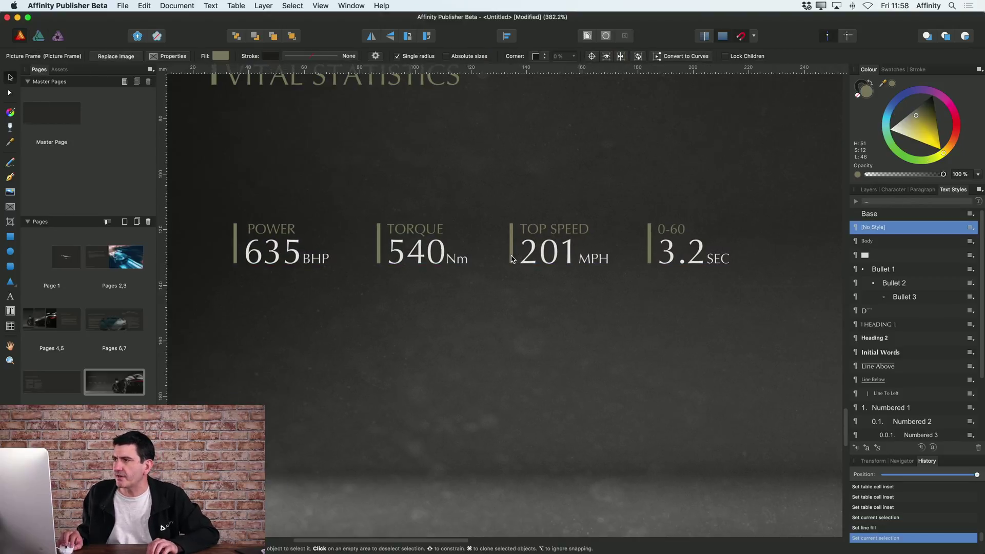
pyautogui.click(534, 257)
pyautogui.moveTo(513, 270); pyautogui.dragTo(513, 281)
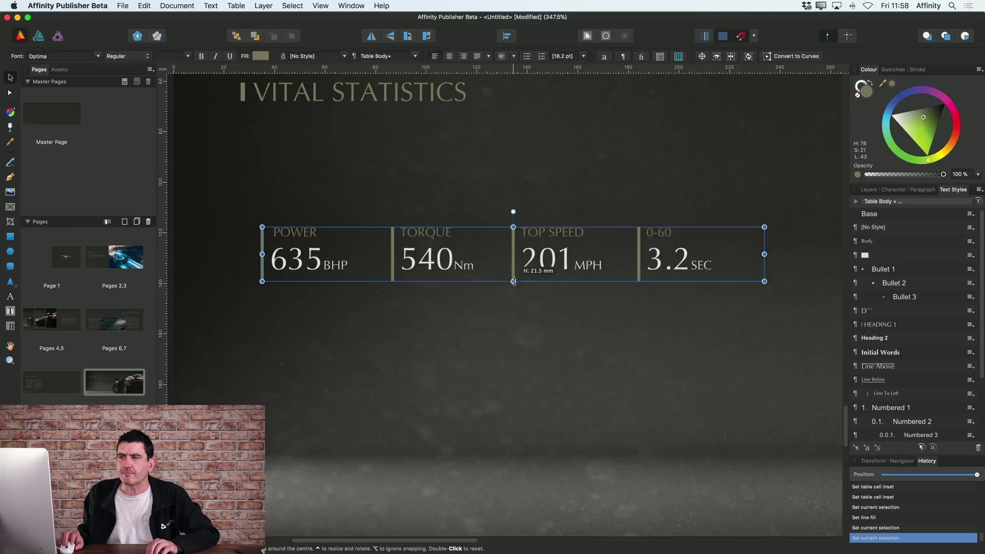